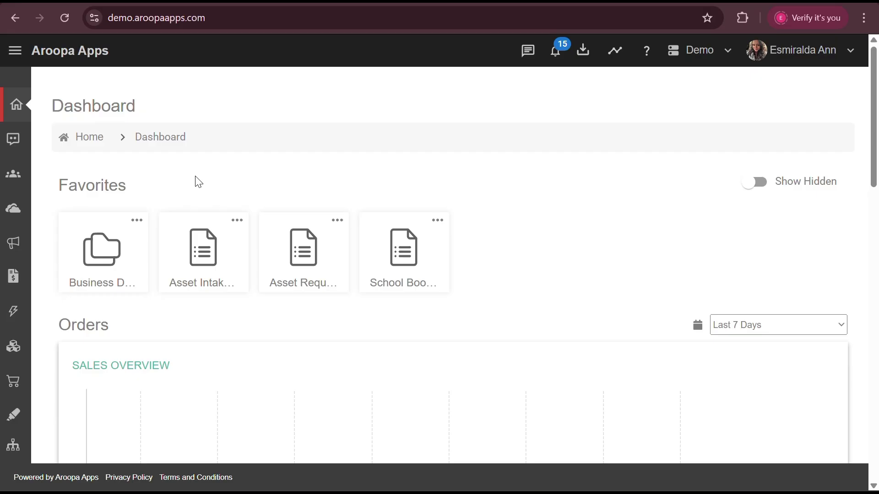
# Go to the All Forms page and start creating a new form of the General Forms type.
pyautogui.click(15, 50)
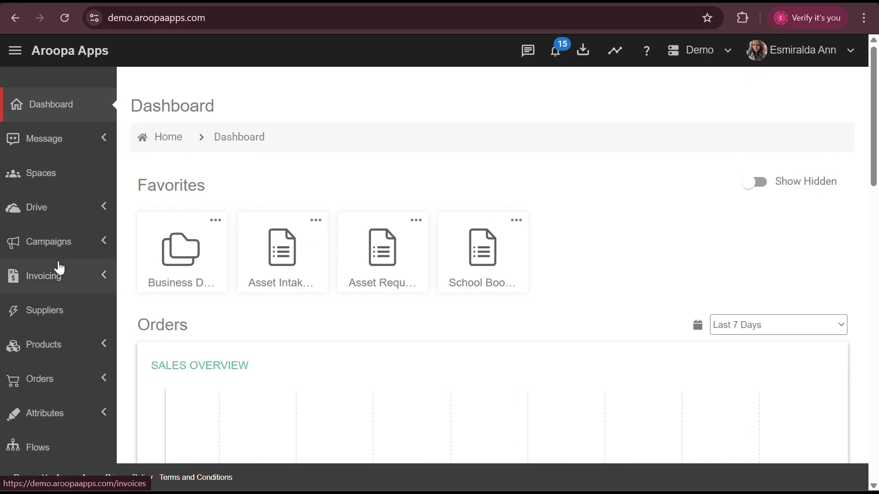
pyautogui.scroll(-6, 58, 269)
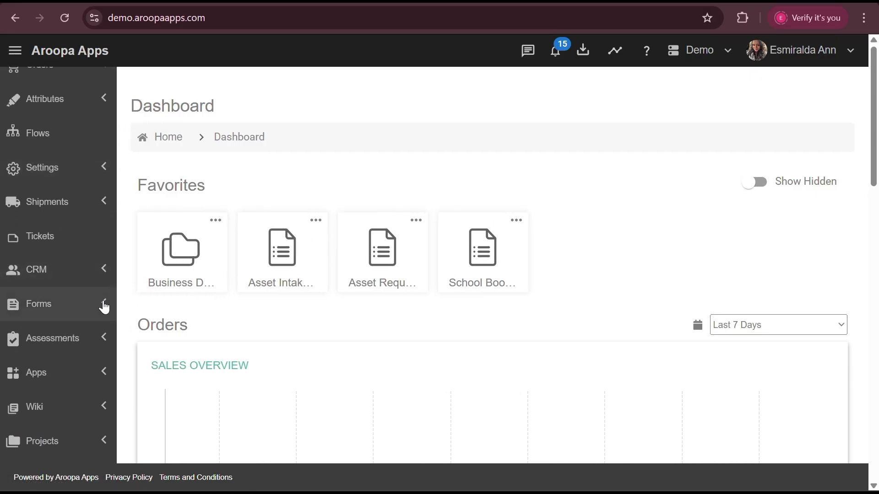
pyautogui.click(104, 306)
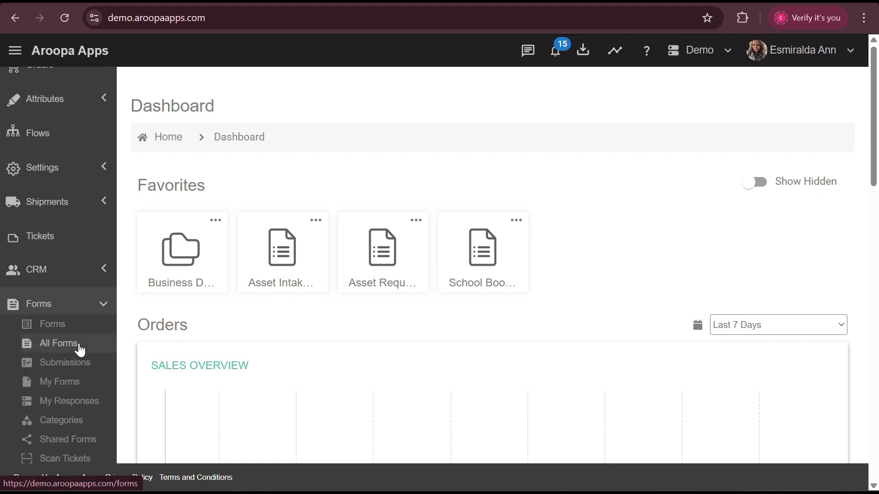
pyautogui.click(79, 349)
pyautogui.click(792, 190)
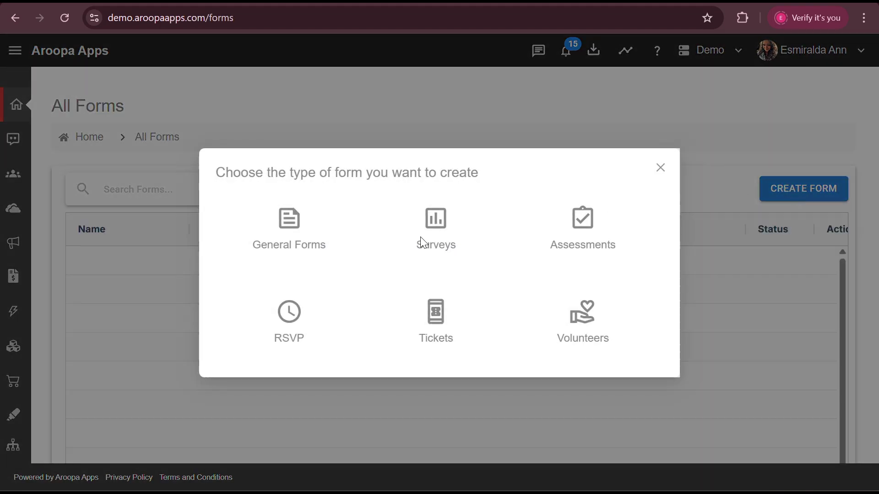
pyautogui.click(293, 236)
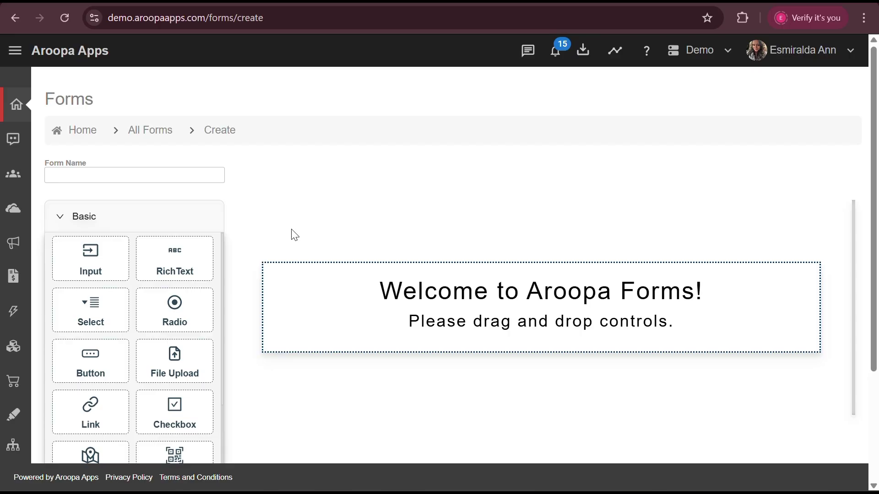
# Name the new form "Google Spreadsheet Demo".
pyautogui.scroll(-4, 165, 344)
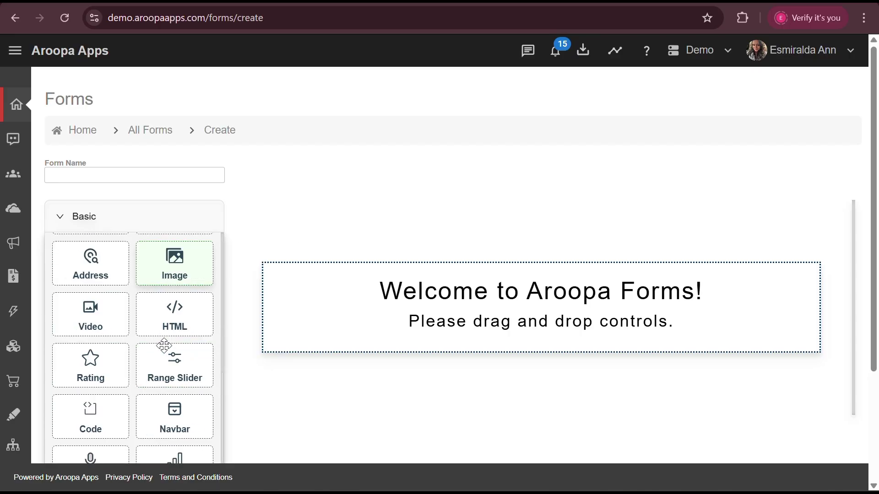
pyautogui.scroll(-3, 164, 345)
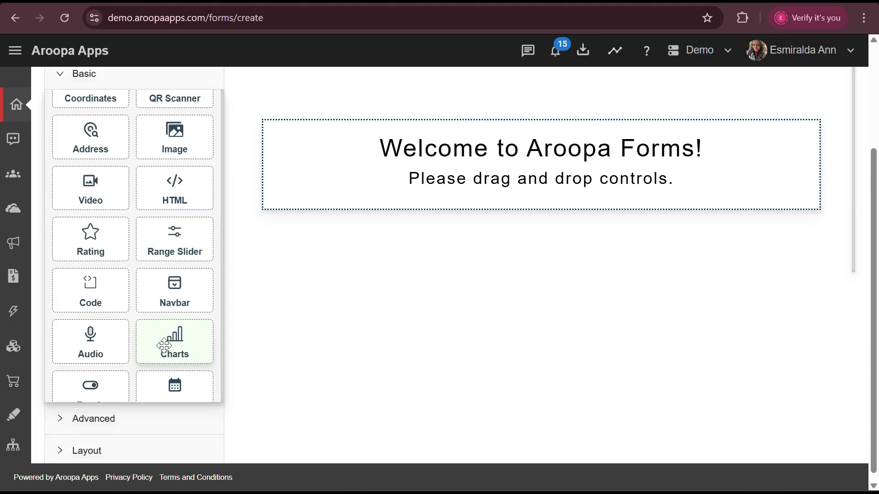
pyautogui.scroll(7, 164, 346)
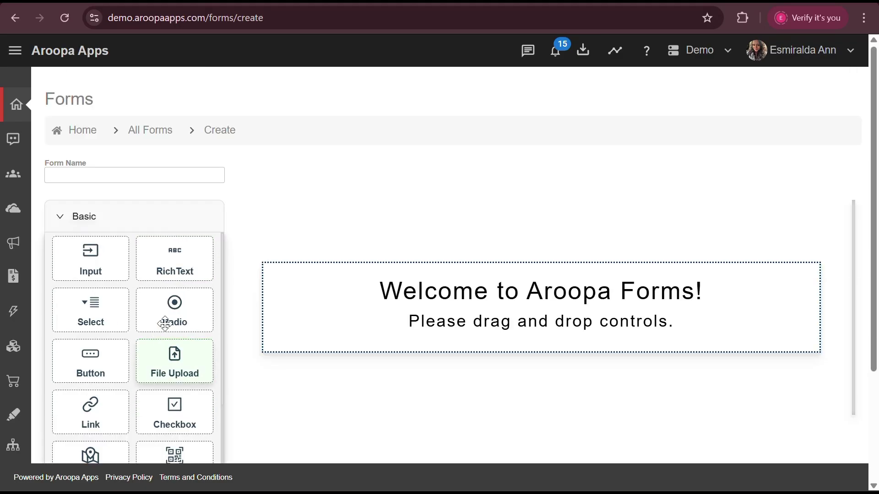
pyautogui.click(175, 176)
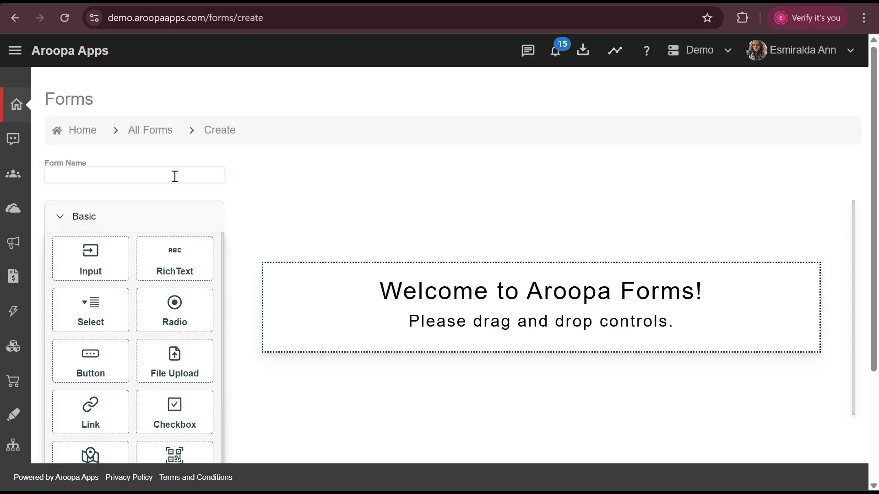
pyautogui.press('capslock')
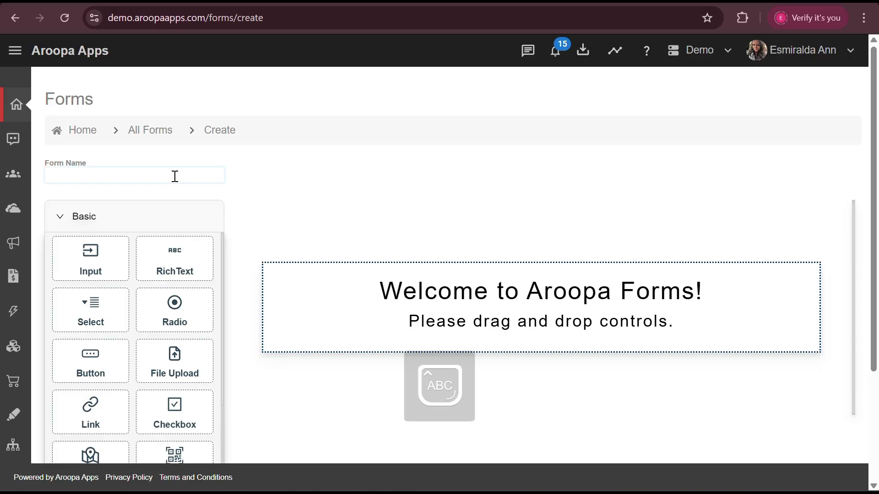
pyautogui.write('G')
pyautogui.press('capslock')
pyautogui.write('oogle Spreadsheet Demo')
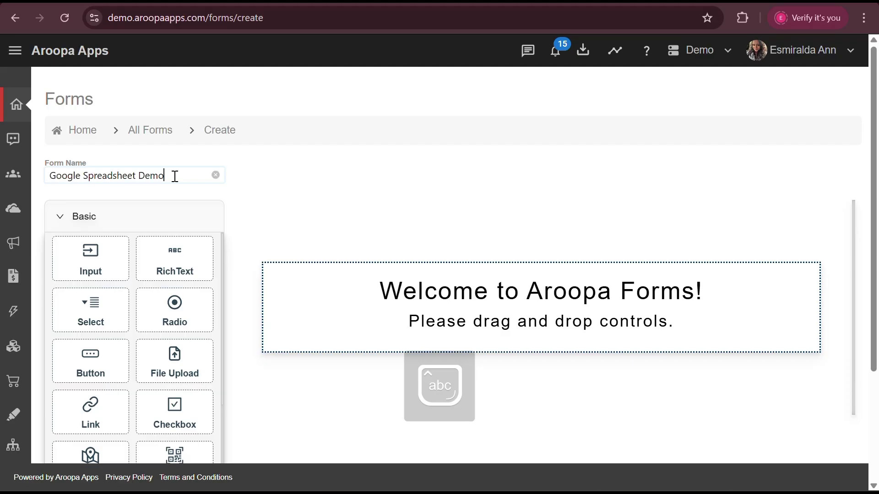
# Add an Input control to the form with the label "Name" and the input type Text.
pyautogui.moveTo(82, 265); pyautogui.dragTo(331, 279)
pyautogui.click(328, 241)
pyautogui.write('Name')
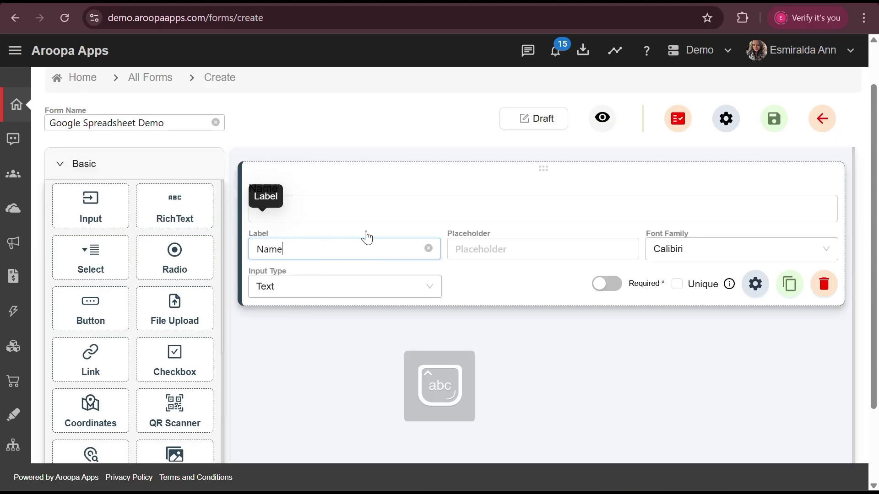
pyautogui.click(379, 289)
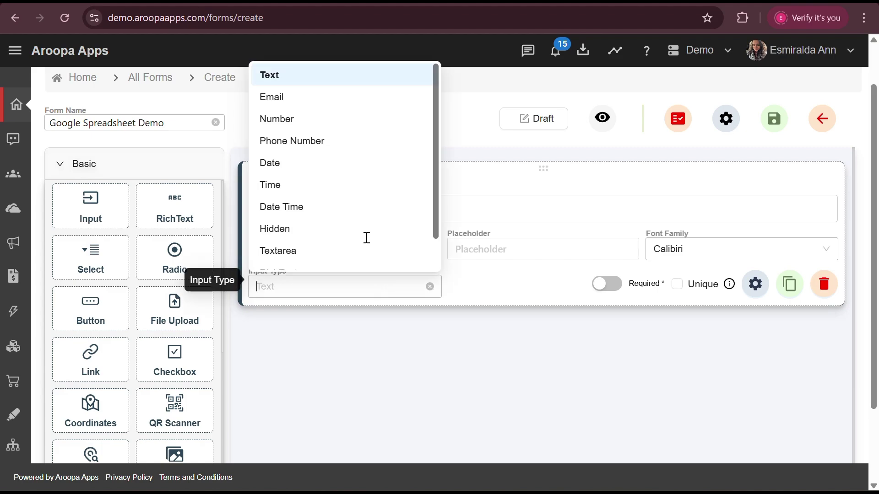
pyautogui.click(354, 82)
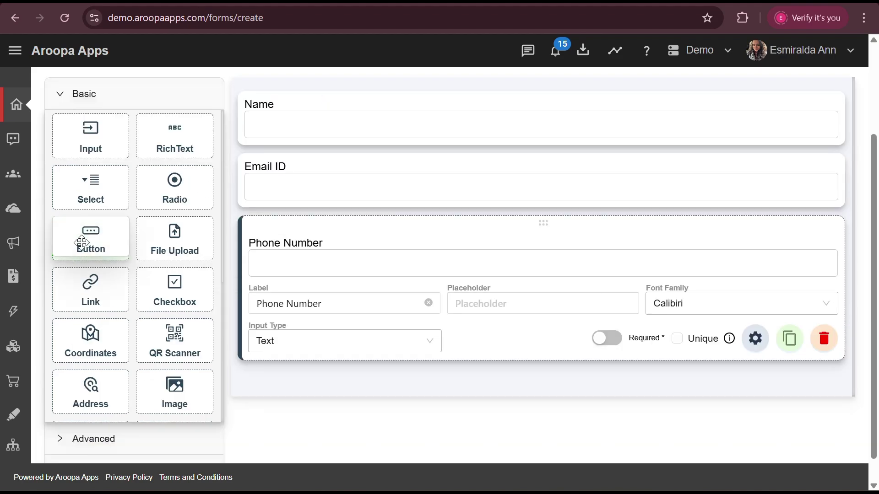
# Add a Submit button below the Phone Number field and set the form's status to Active.
pyautogui.moveTo(82, 242); pyautogui.dragTo(389, 341)
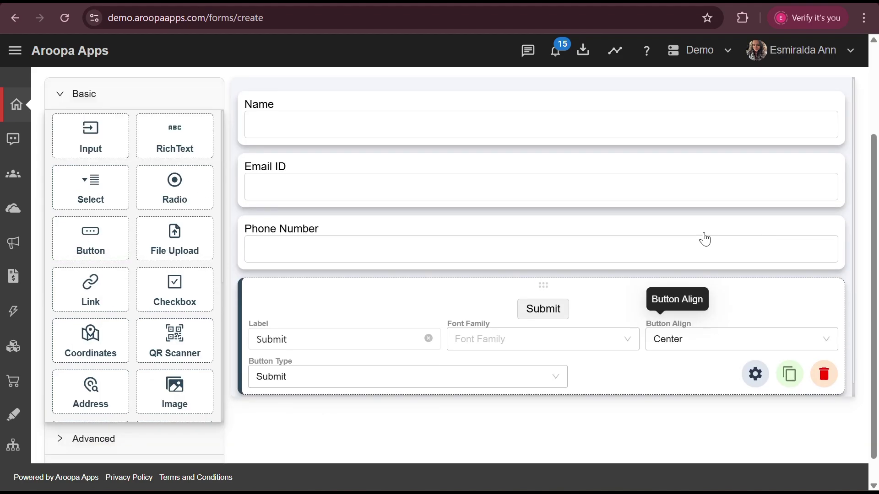
pyautogui.scroll(3, 705, 238)
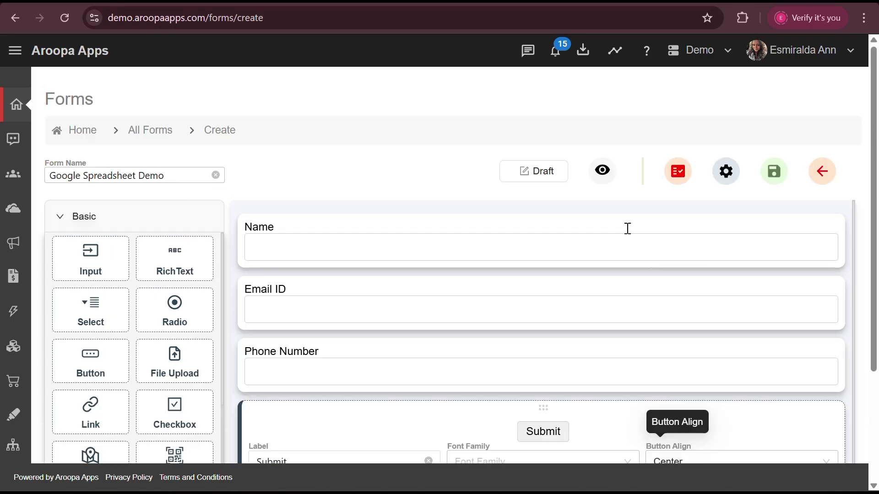
pyautogui.click(547, 172)
pyautogui.click(540, 229)
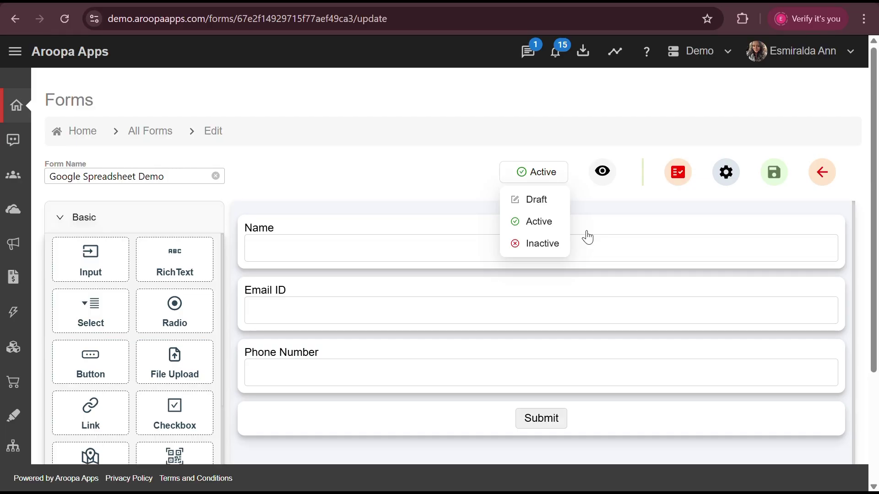
# Set the form's publish type to Public in its properties and save the form.
pyautogui.click(730, 172)
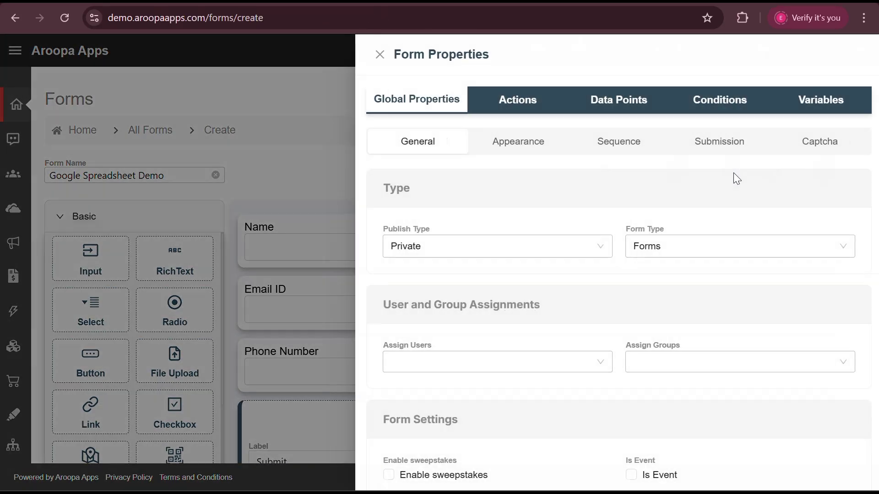
pyautogui.click(562, 251)
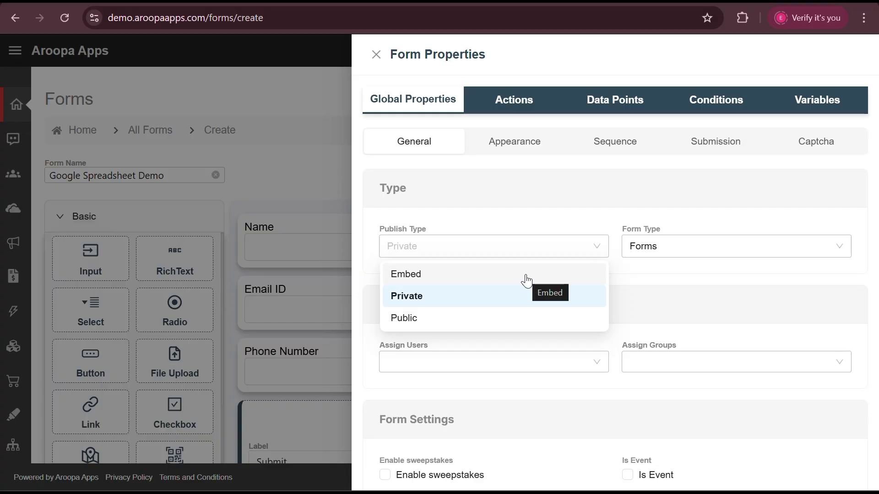
pyautogui.click(486, 318)
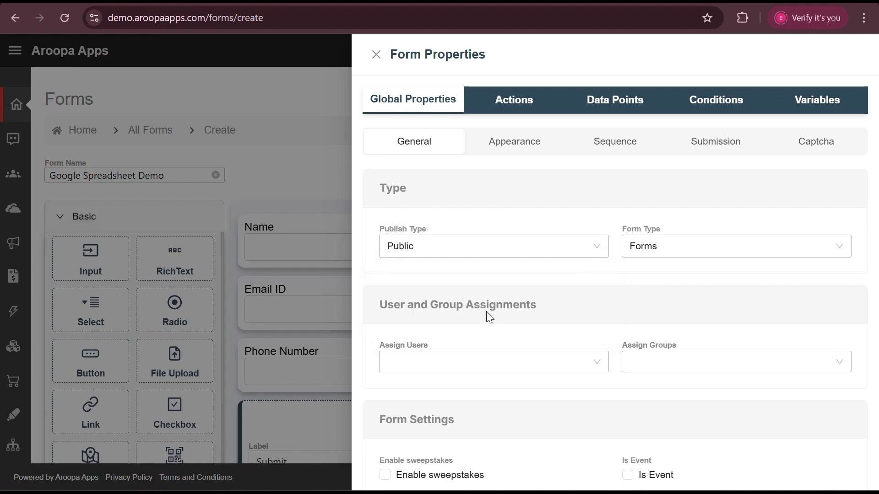
pyautogui.click(376, 55)
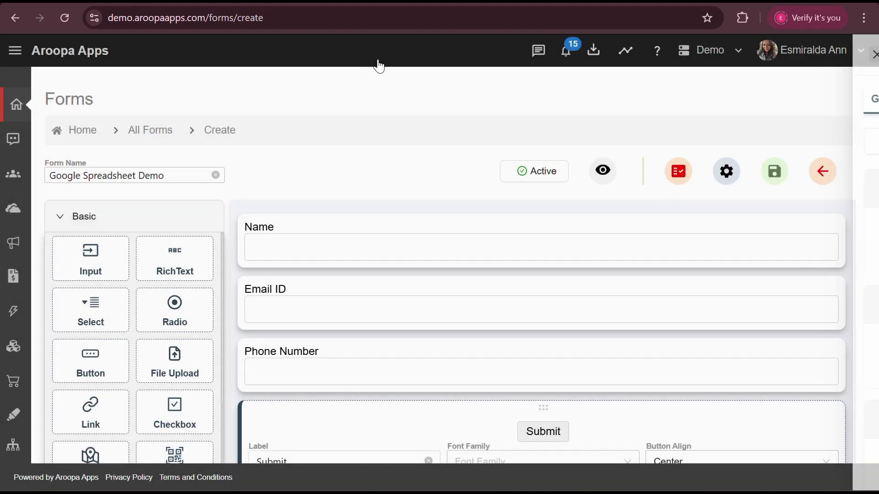
pyautogui.click(773, 172)
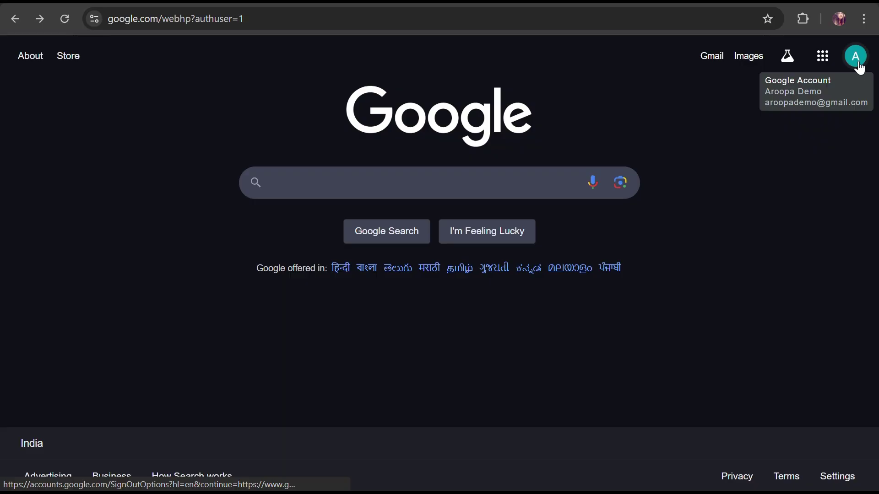
# Open Google Sheets from the Google home page and create a blank spreadsheet.
pyautogui.click(823, 66)
pyautogui.scroll(-2, 742, 206)
pyautogui.click(676, 315)
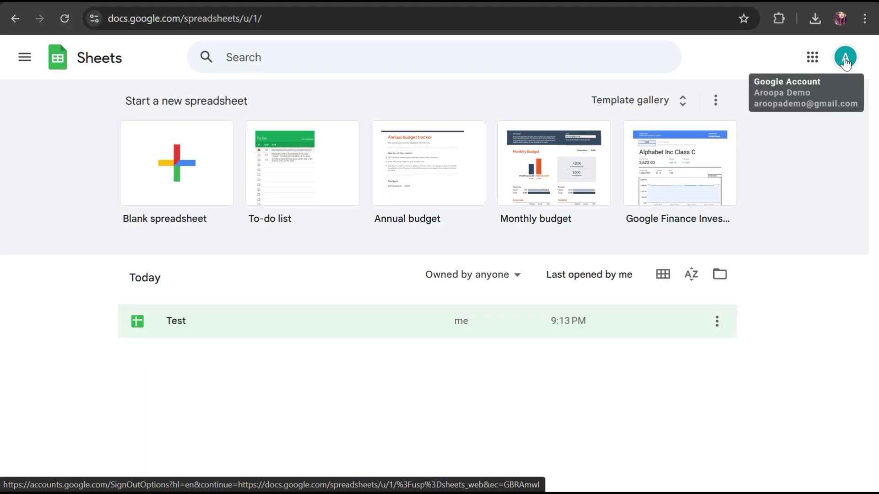
pyautogui.click(189, 158)
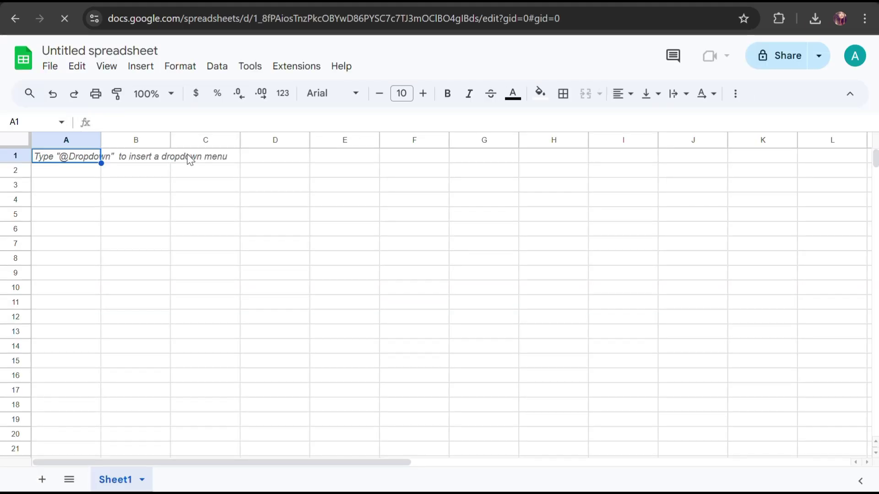
# Enter the column headers Name, Email ID and Phone Number in cells A1 to C1.
pyautogui.write('Name')
pyautogui.press('Tab')
pyautogui.write('Email ID')
pyautogui.press('Tab')
pyautogui.write('Phone')
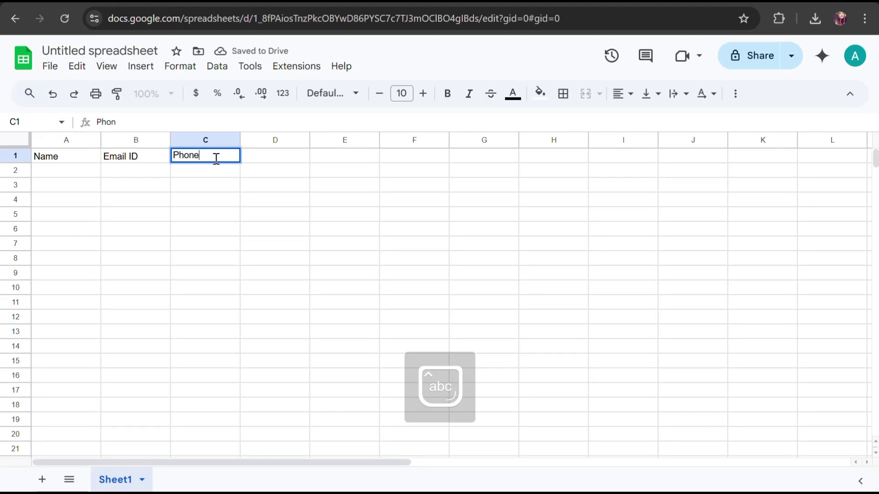
pyautogui.write(' Nu')
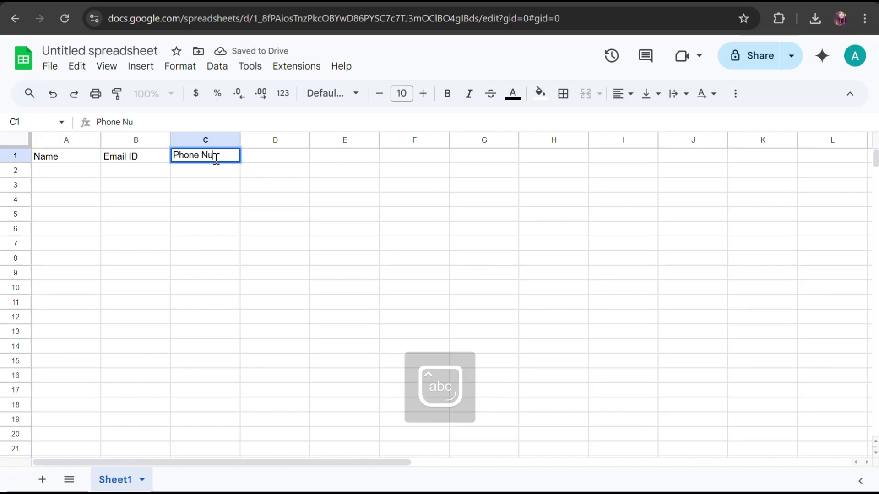
pyautogui.write('mber')
pyautogui.click(284, 205)
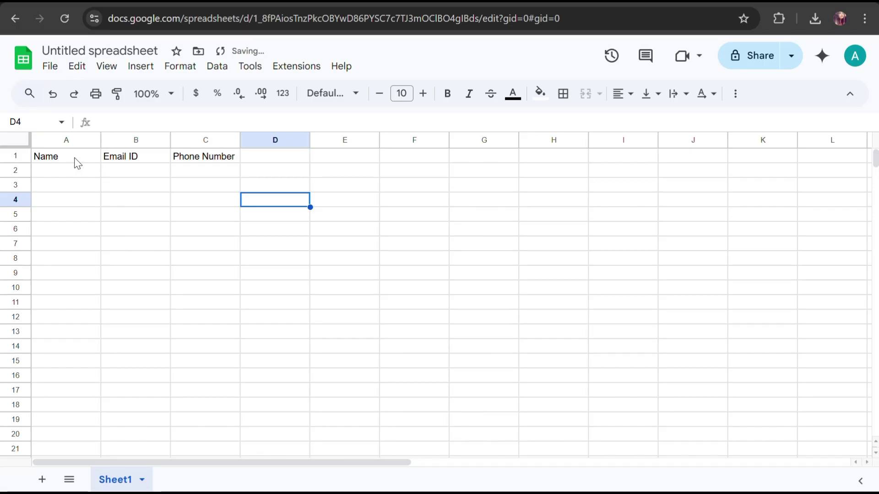
# Centre the headers in cells A1 to C1 and rename the spreadsheet "Demo".
pyautogui.moveTo(73, 157); pyautogui.dragTo(233, 161)
pyautogui.click(159, 49)
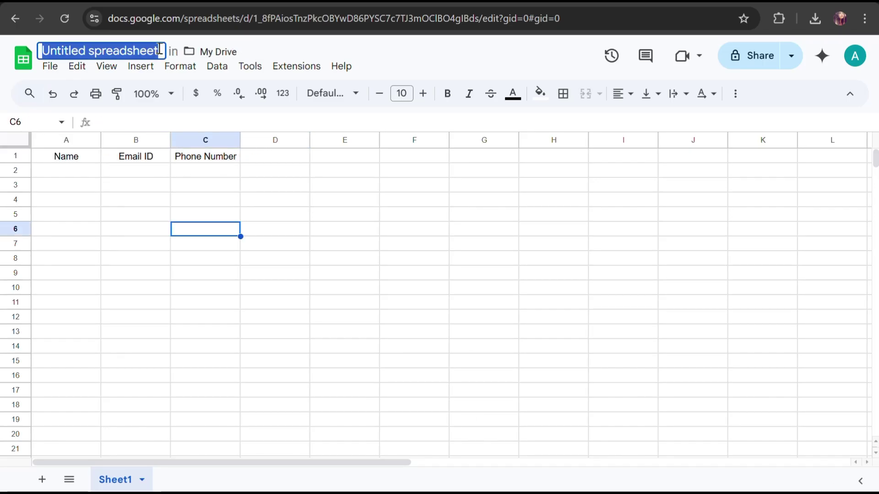
pyautogui.write('Demo')
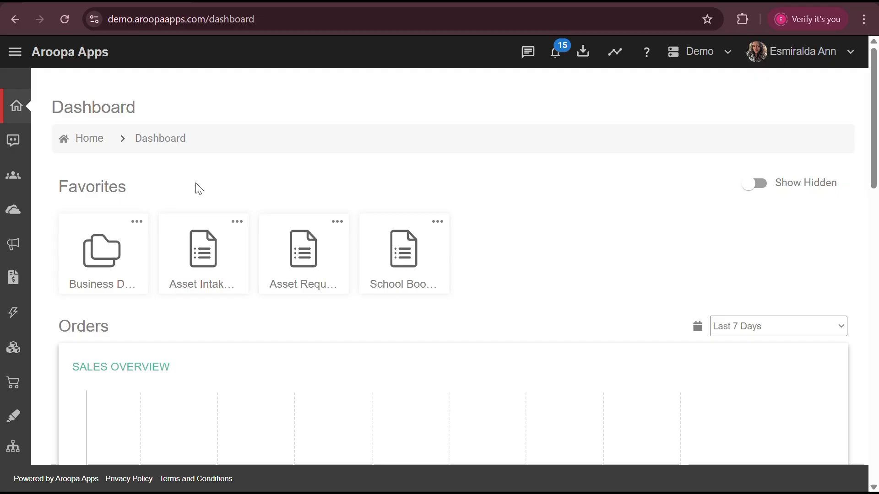
# Switch to Aroopa Apps and open the Integrations page of its settings.
pyautogui.click(16, 53)
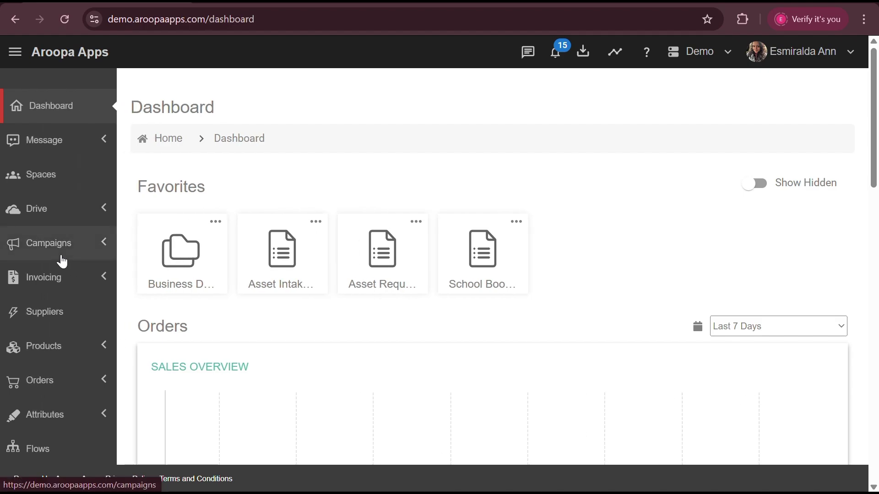
pyautogui.scroll(-4, 59, 258)
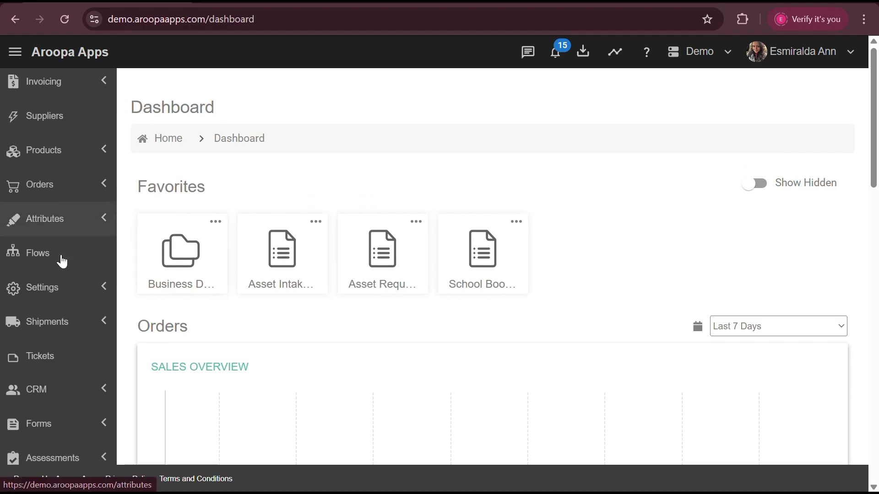
pyautogui.click(103, 290)
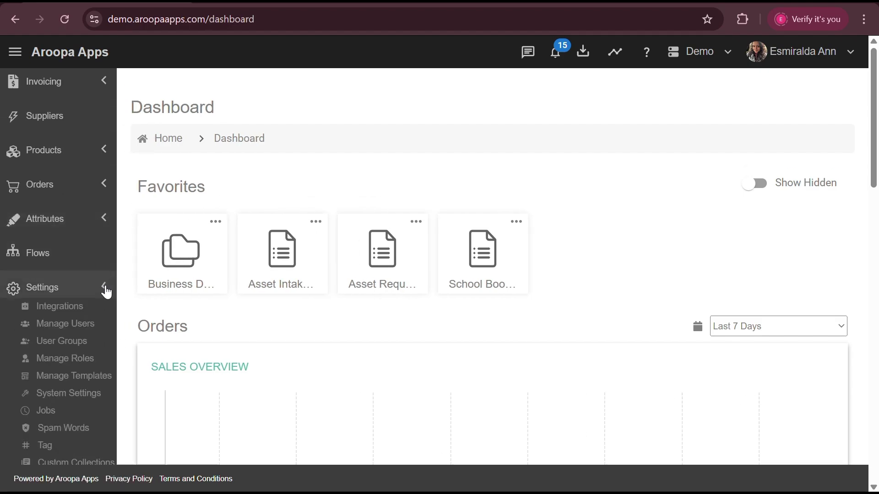
pyautogui.click(59, 307)
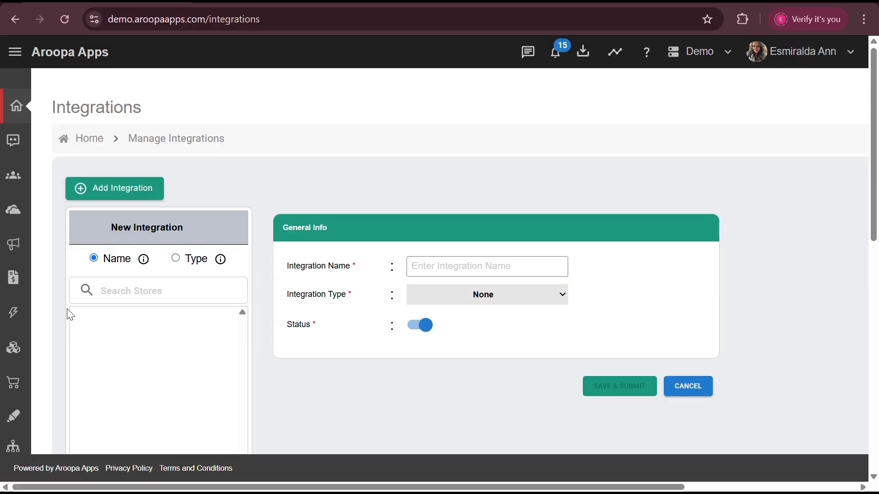
# Set the new integration's type to Google Spreadsheet.
pyautogui.click(493, 301)
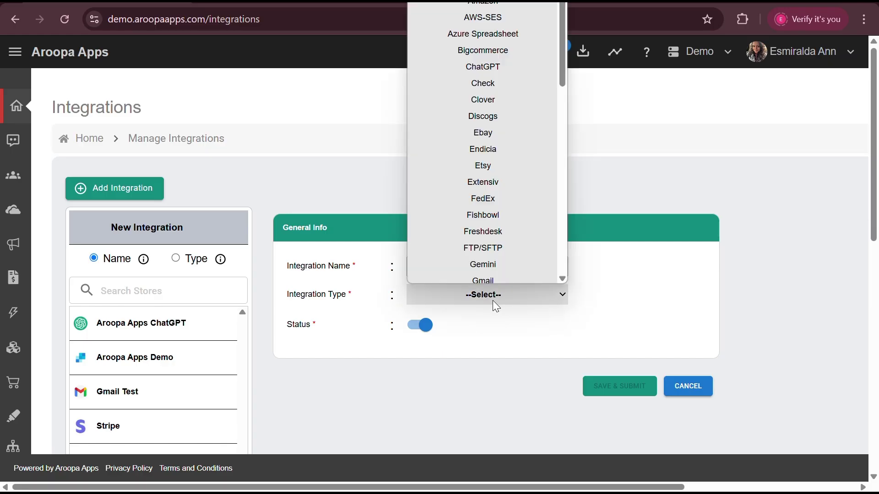
pyautogui.scroll(-4, 478, 233)
pyautogui.click(487, 108)
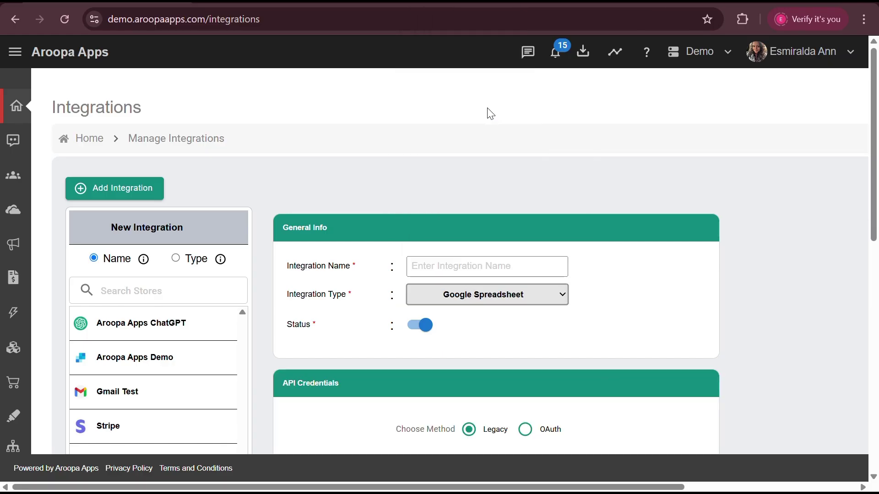
# Set the integration's authorization method to OAuth and name the integration "Google Spreadsheet Demo".
pyautogui.scroll(-6, 629, 273)
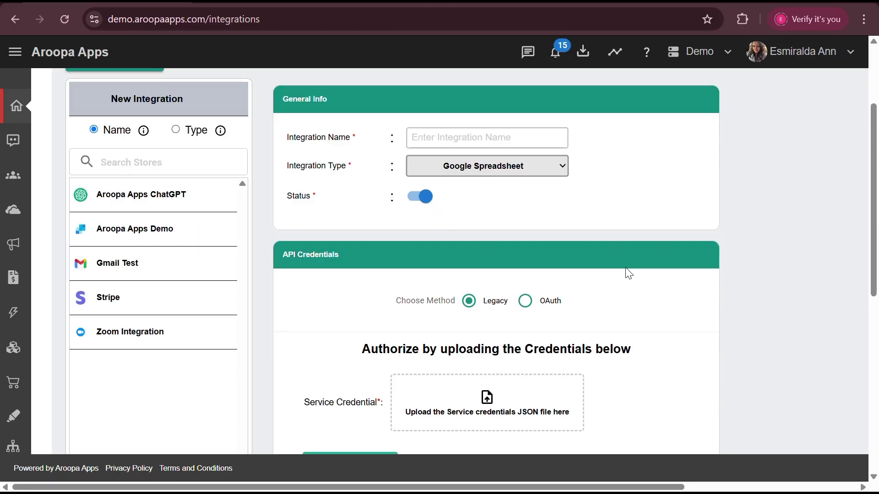
pyautogui.click(526, 162)
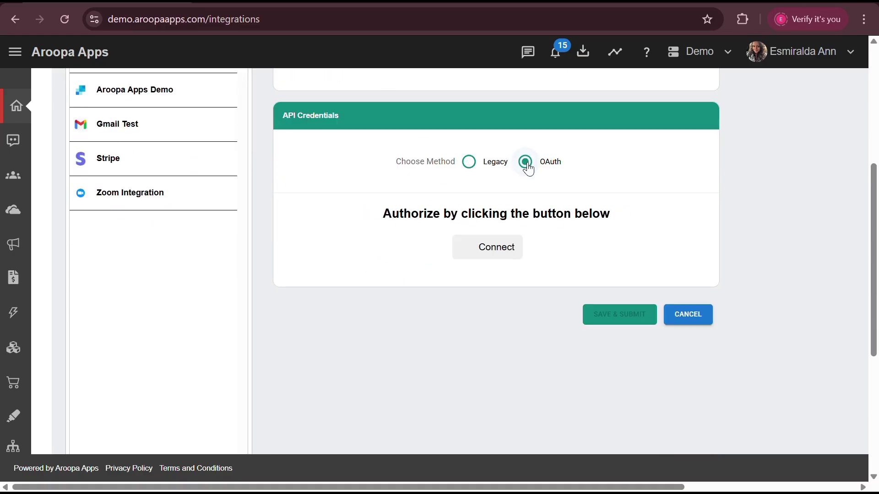
pyautogui.scroll(6, 526, 170)
pyautogui.click(480, 244)
pyautogui.write('Google Spreadsheet Demo')
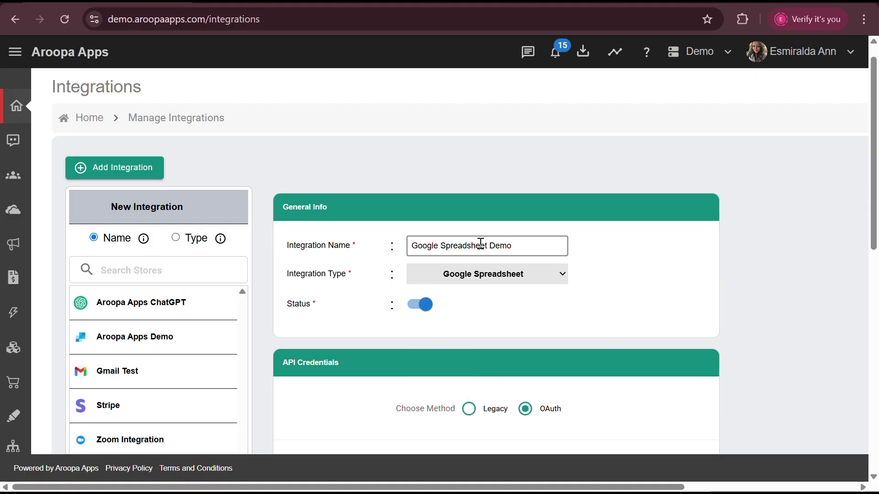
# Connect the integration to the demo Google account with all requested permissions granted, and save the integration.
pyautogui.scroll(-3, 481, 363)
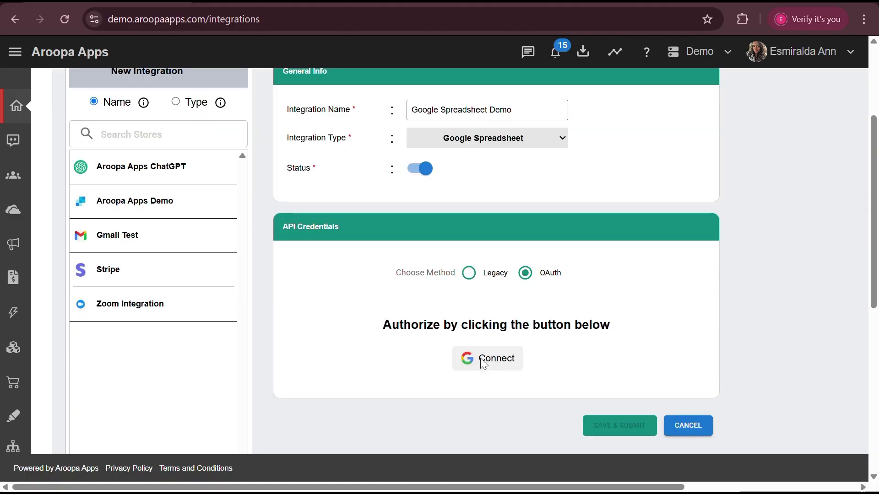
pyautogui.click(483, 364)
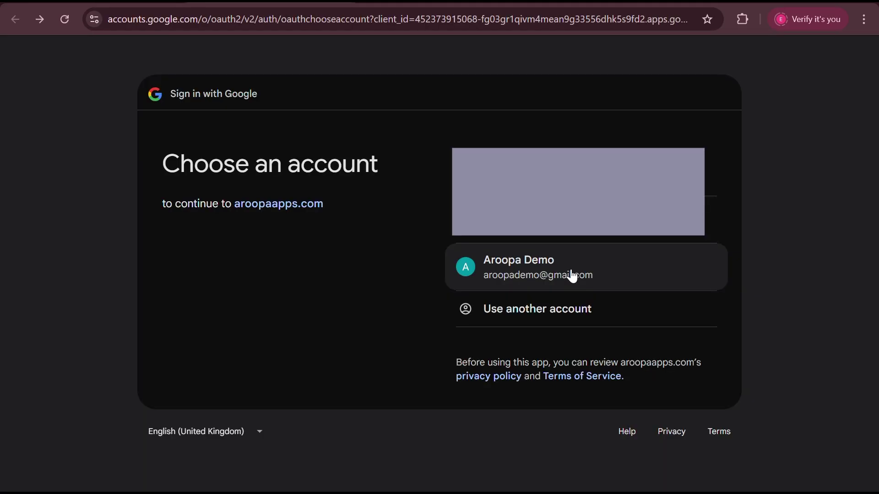
pyautogui.click(572, 276)
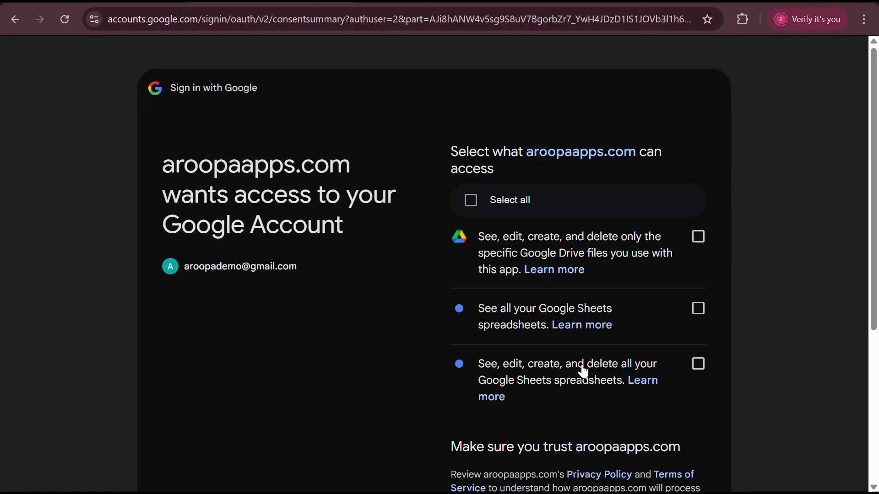
pyautogui.click(496, 200)
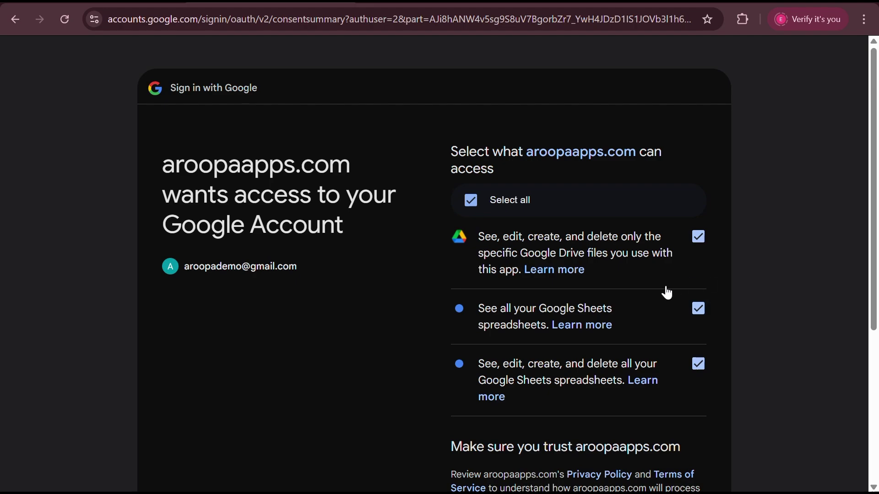
pyautogui.scroll(-5, 668, 293)
pyautogui.click(658, 400)
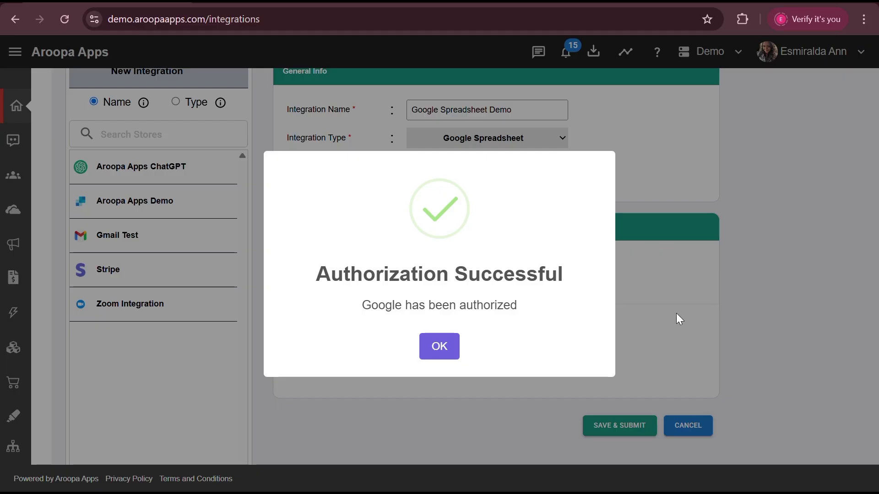
pyautogui.click(442, 353)
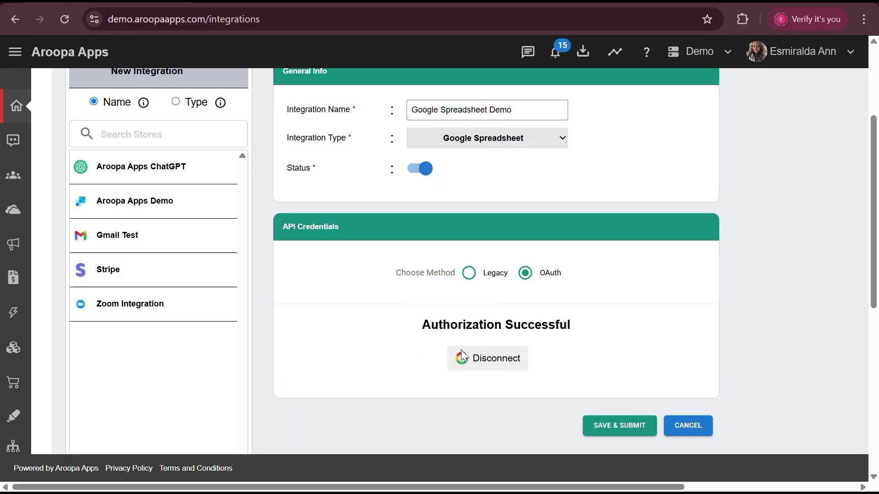
pyautogui.click(614, 434)
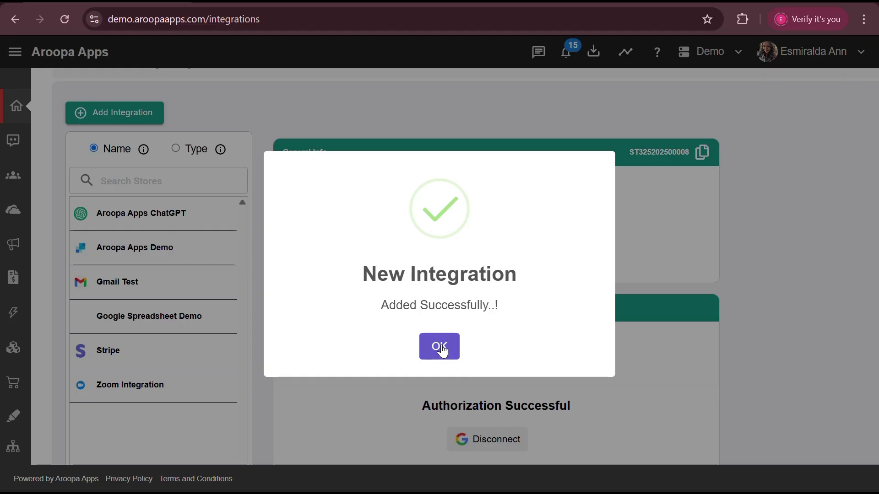
pyautogui.click(440, 348)
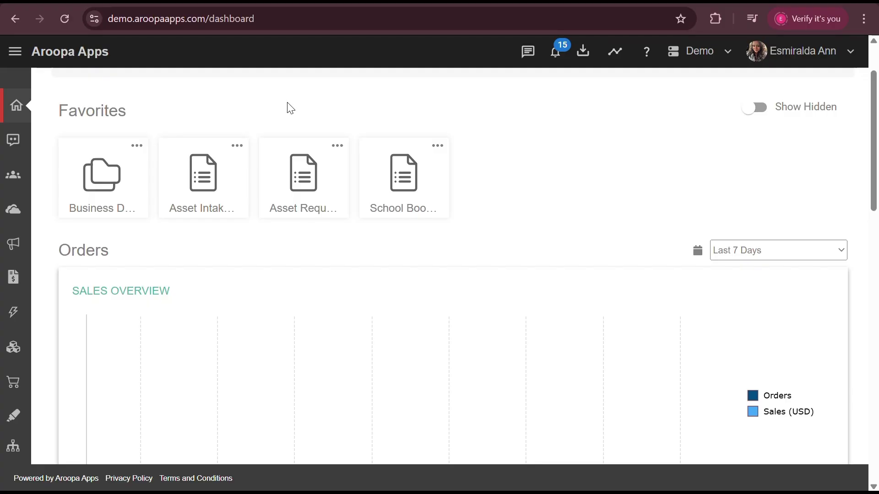
# Create a new flow named "Google Spreadsheet Demo".
pyautogui.click(16, 54)
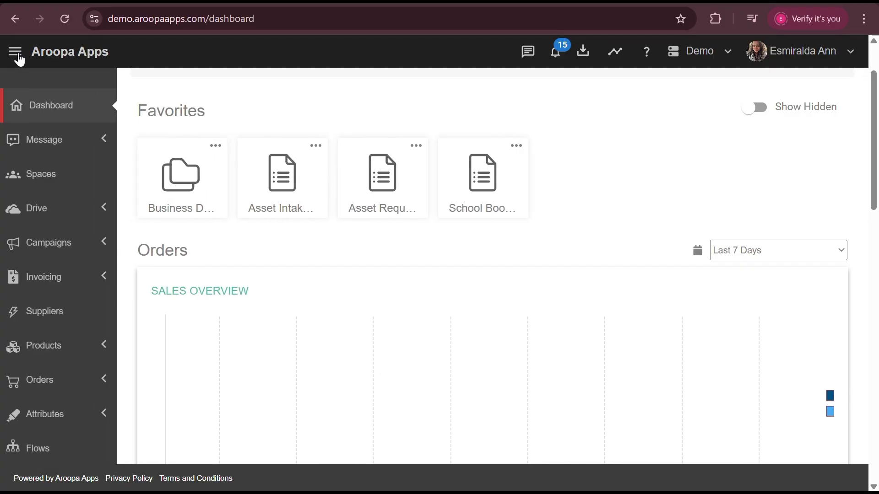
pyautogui.scroll(-2, 73, 293)
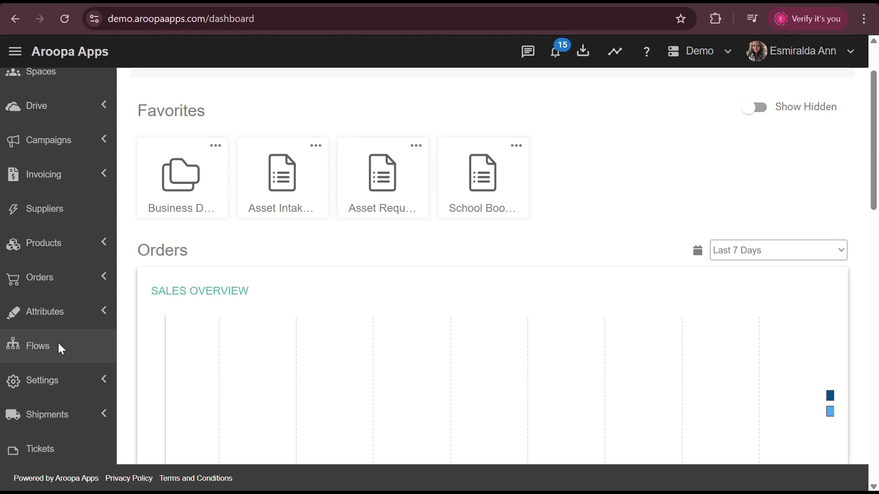
pyautogui.click(59, 345)
pyautogui.click(815, 178)
pyautogui.click(283, 183)
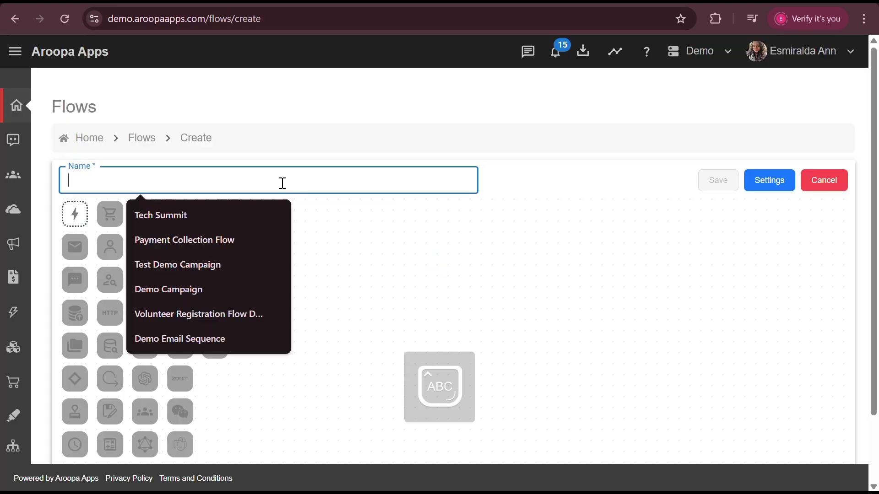
pyautogui.write('Google Spreadsheet Demo')
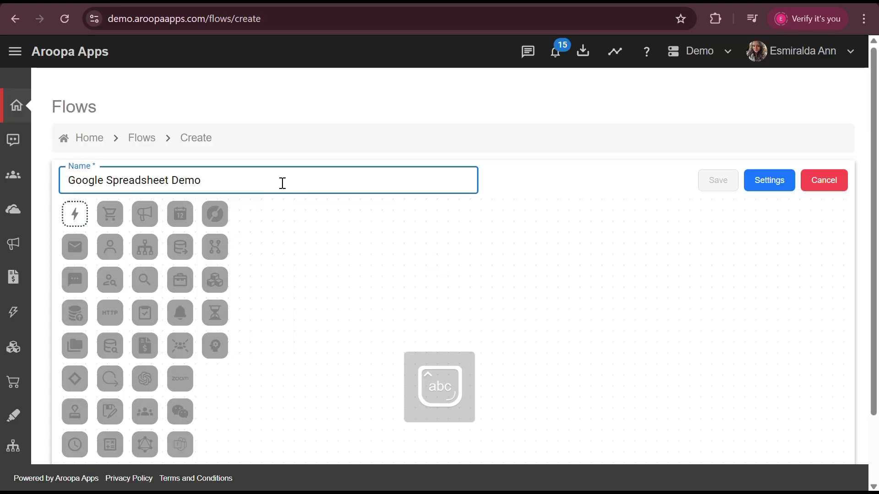
# Add a Trigger node with trigger type Form Submission and the Google Spreadsheet Demo form as its source.
pyautogui.click(75, 215)
pyautogui.click(452, 272)
pyautogui.click(412, 335)
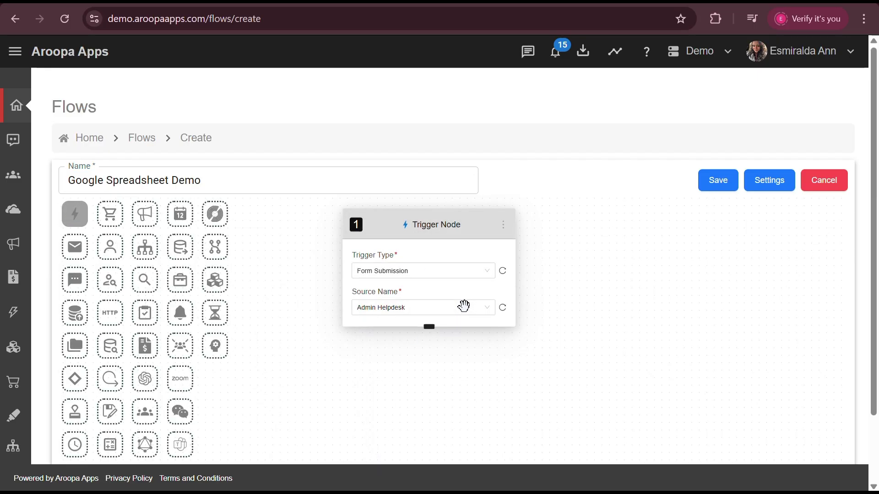
pyautogui.click(444, 307)
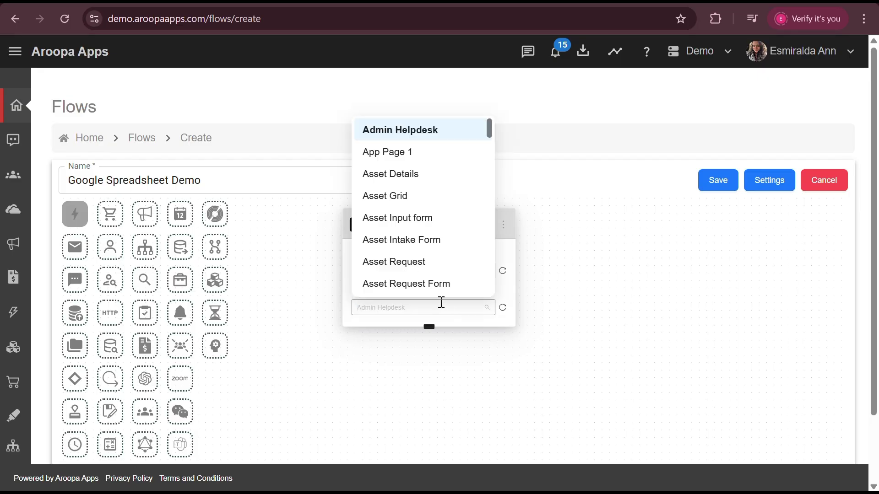
pyautogui.scroll(-5, 425, 232)
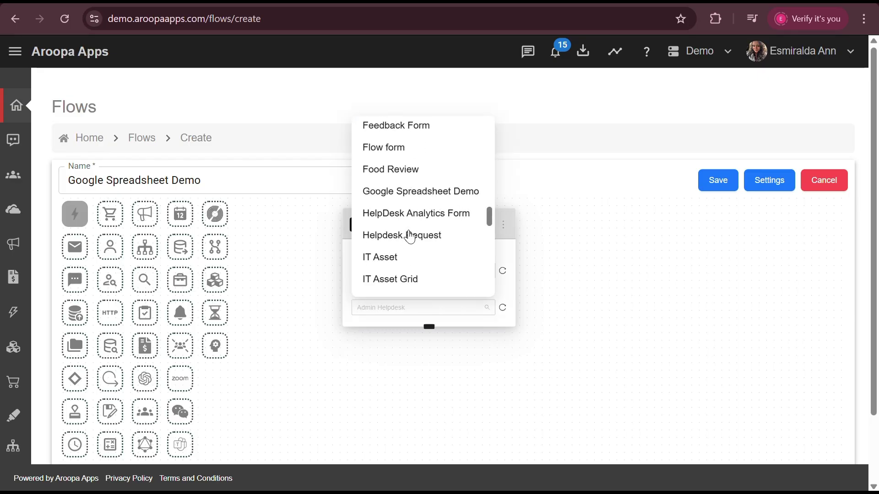
pyautogui.click(437, 191)
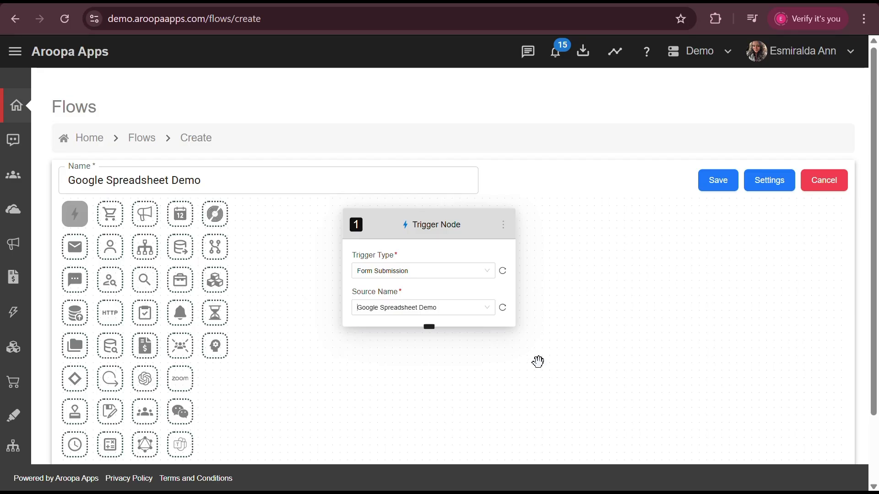
# Add a Spreadsheet node below the Trigger node and connect the Trigger node's output to it.
pyautogui.scroll(-2, 143, 412)
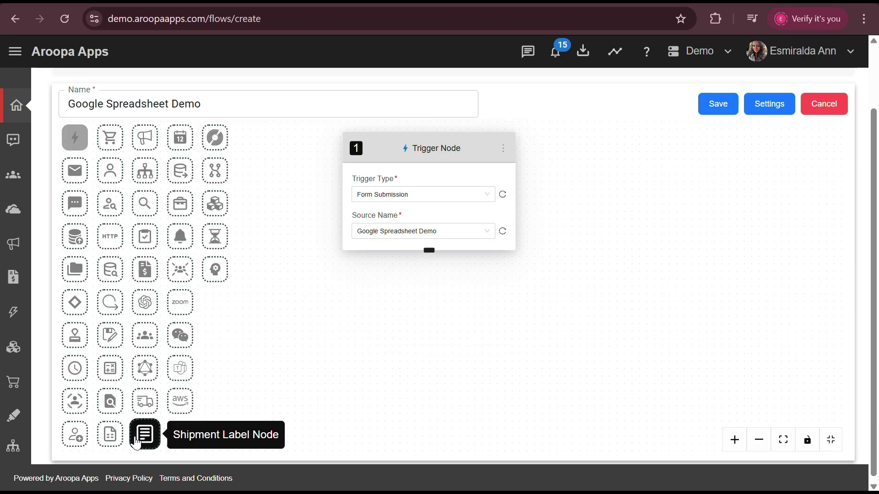
pyautogui.click(109, 434)
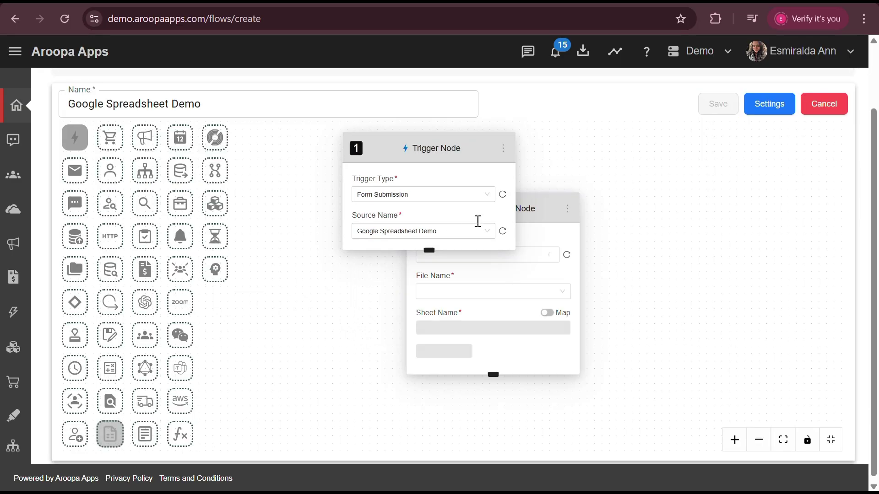
pyautogui.moveTo(549, 204); pyautogui.dragTo(483, 318)
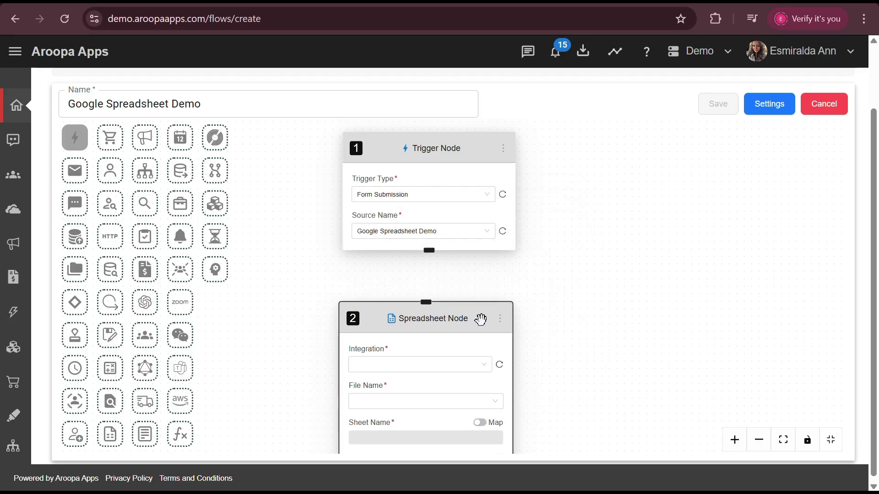
pyautogui.moveTo(439, 201); pyautogui.dragTo(435, 253)
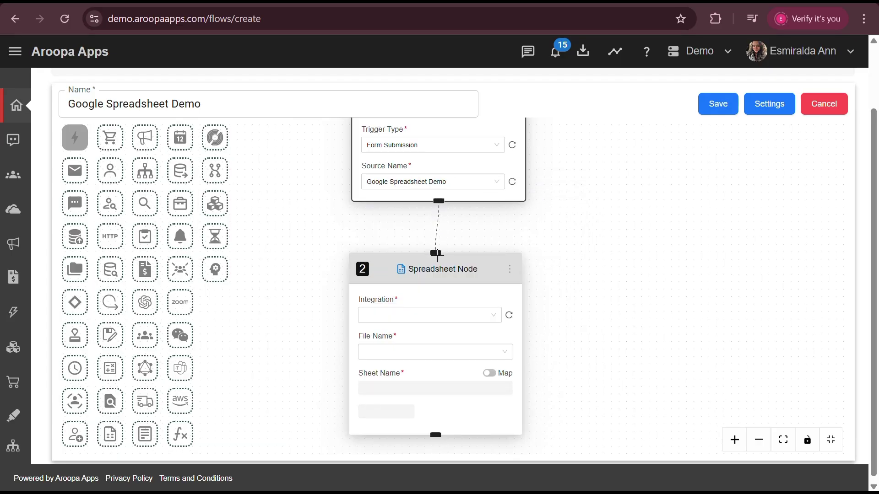
# Set the Spreadsheet node's integration to Google Spreadsheet Demo and choose the Demo file from Google Drive.
pyautogui.click(442, 316)
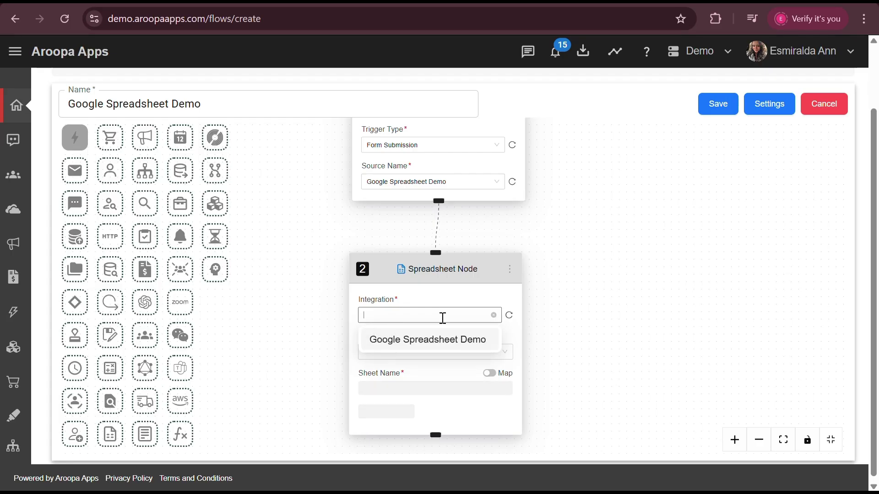
pyautogui.click(445, 343)
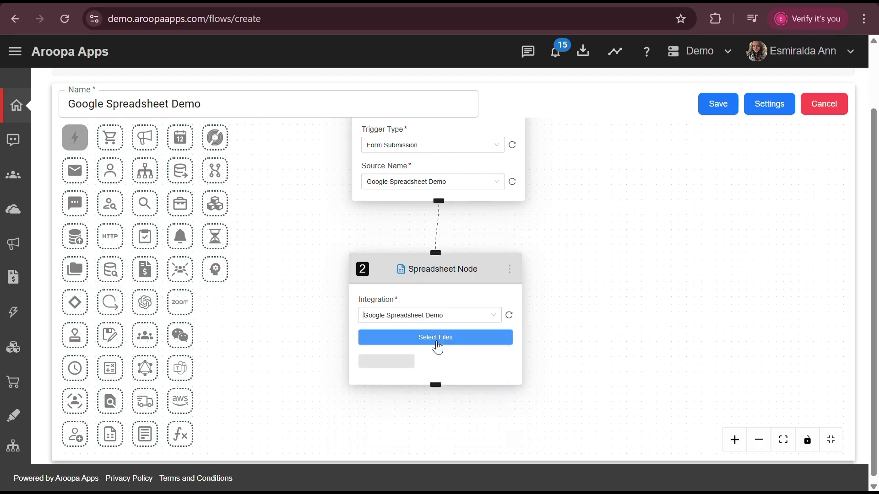
pyautogui.click(438, 338)
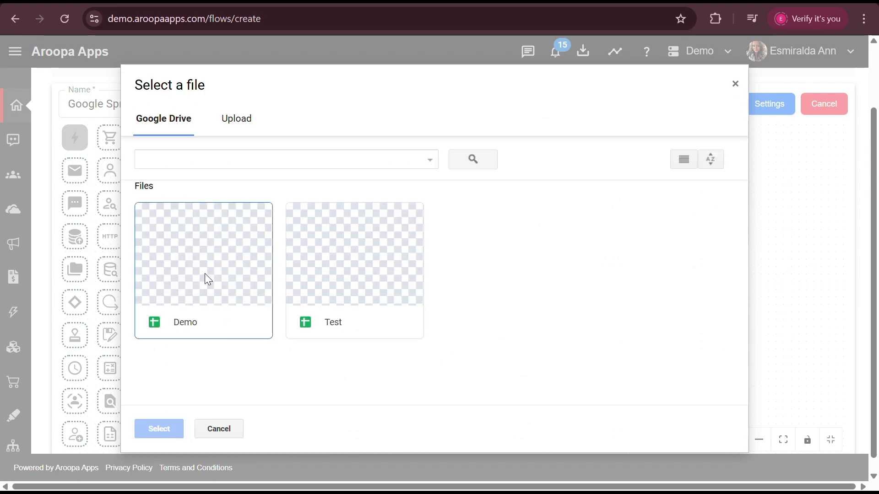
pyautogui.click(204, 274)
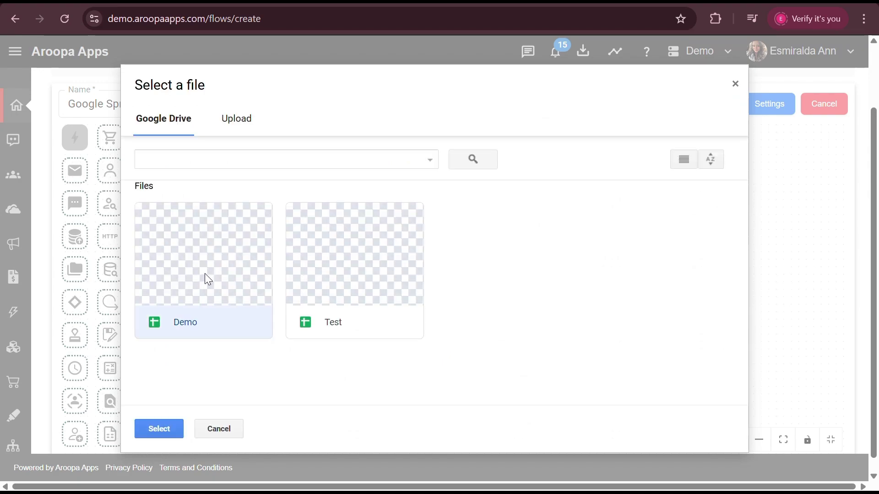
pyautogui.click(159, 429)
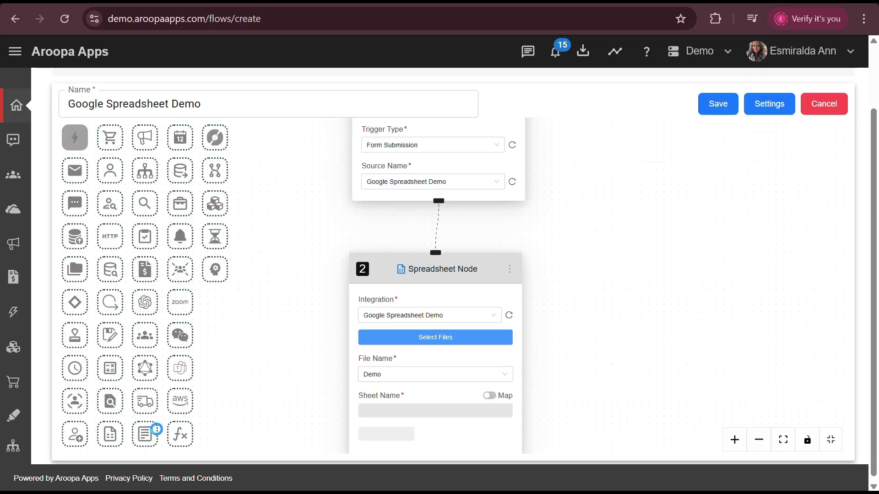
# Set the Spreadsheet node's sheet name to Sheet1.
pyautogui.scroll(-2, 460, 351)
pyautogui.click(459, 352)
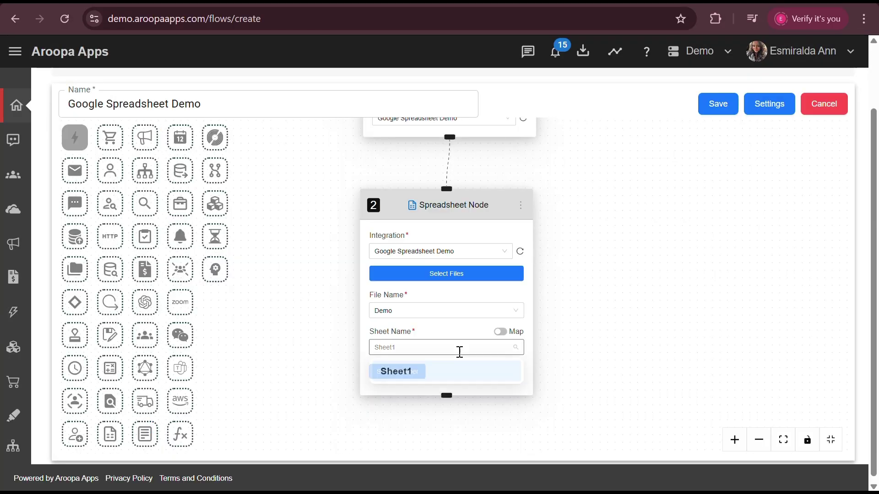
pyautogui.click(460, 352)
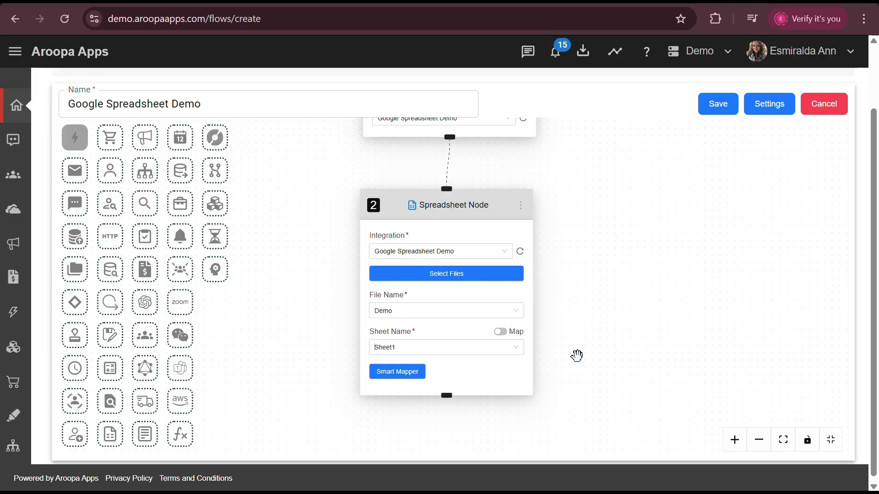
# Open the Spreadsheet node's Smart Mapper and choose the Google Spreadsheet Demo form as the source of its keys.
pyautogui.click(402, 373)
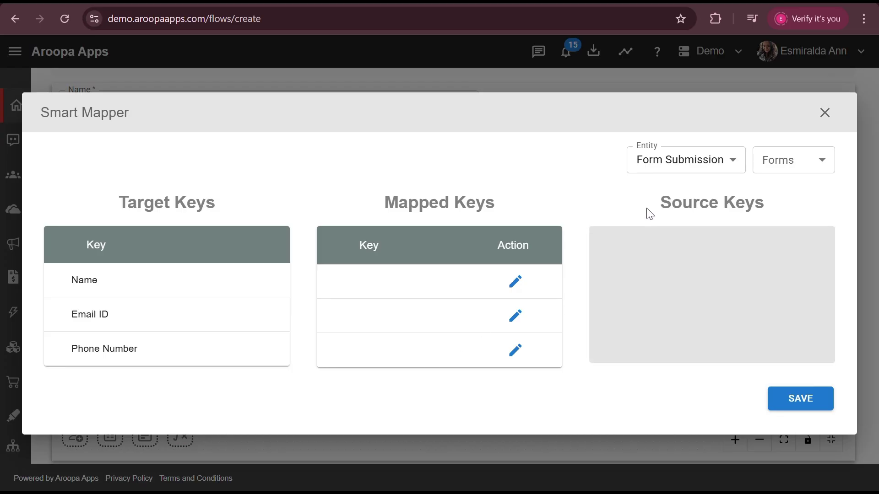
pyautogui.click(788, 168)
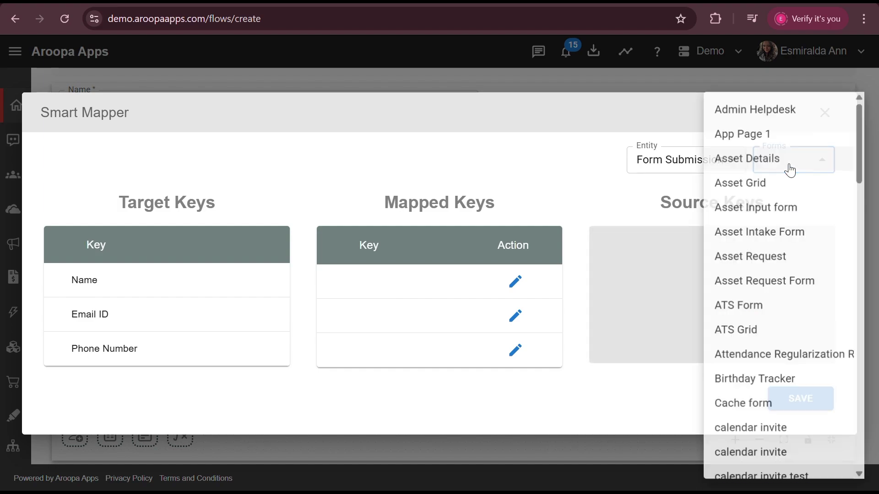
pyautogui.scroll(-9, 759, 331)
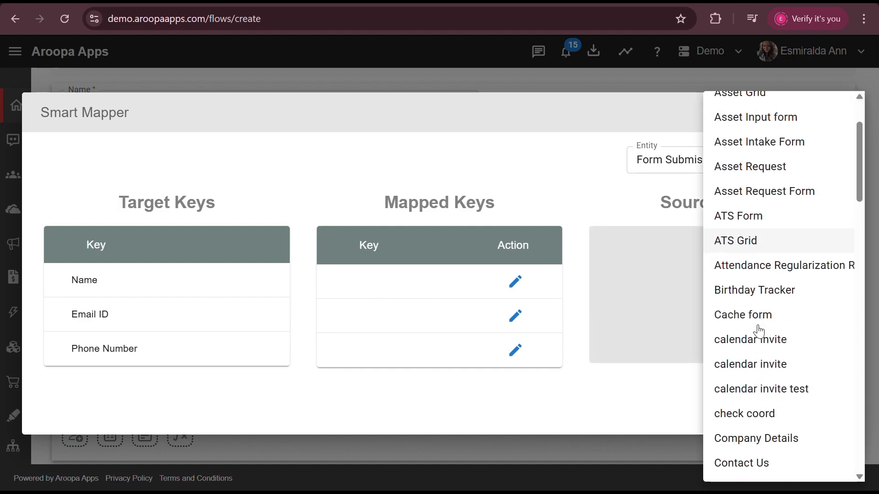
pyautogui.scroll(-7, 760, 332)
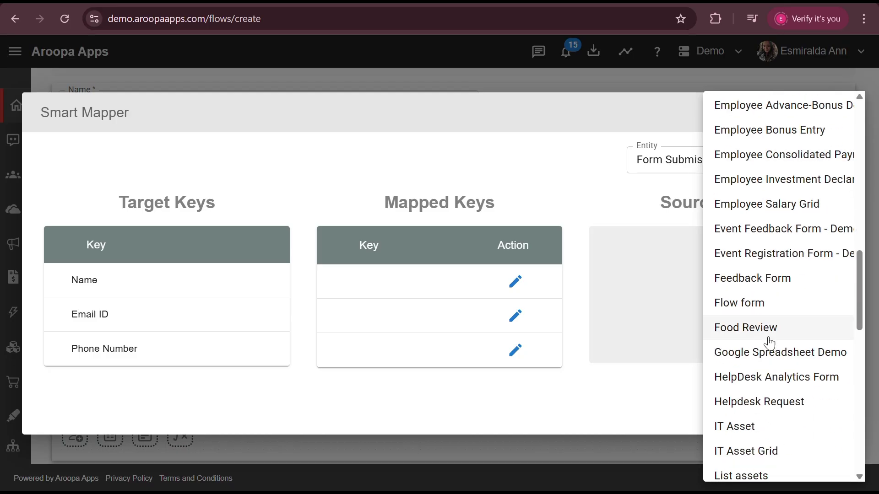
pyautogui.click(791, 352)
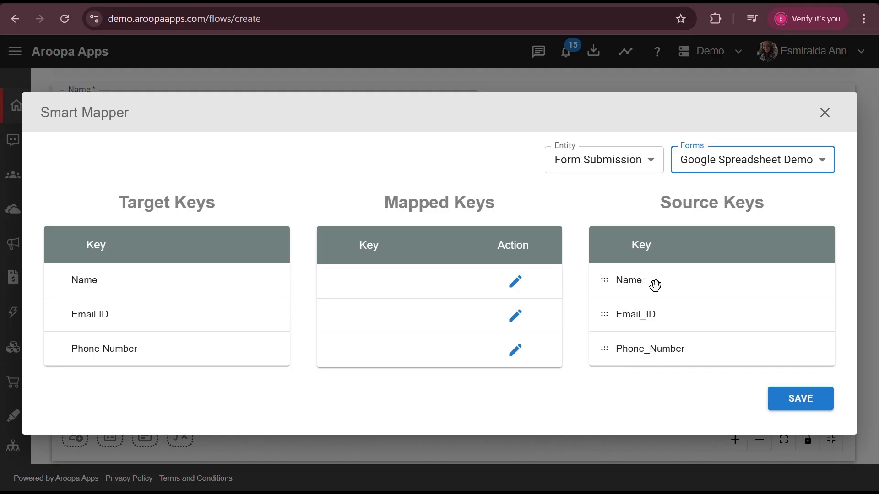
# Map the Name, Email_ID and Phone_Number source keys to their matching target keys, then save the mapping and the flow.
pyautogui.moveTo(628, 284); pyautogui.dragTo(401, 294)
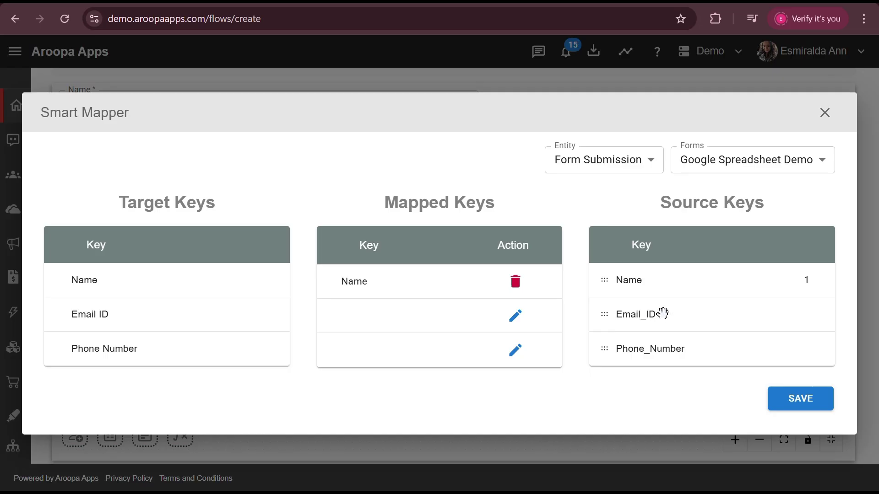
pyautogui.moveTo(662, 313); pyautogui.dragTo(398, 323)
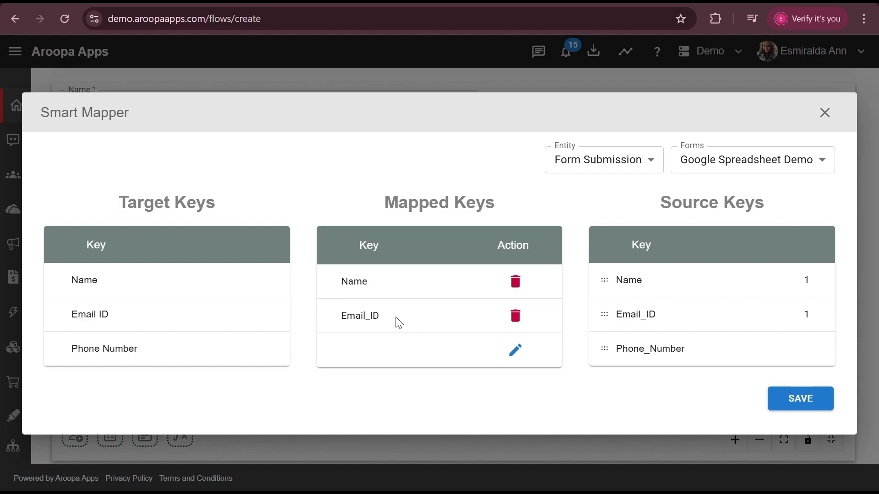
pyautogui.click(514, 352)
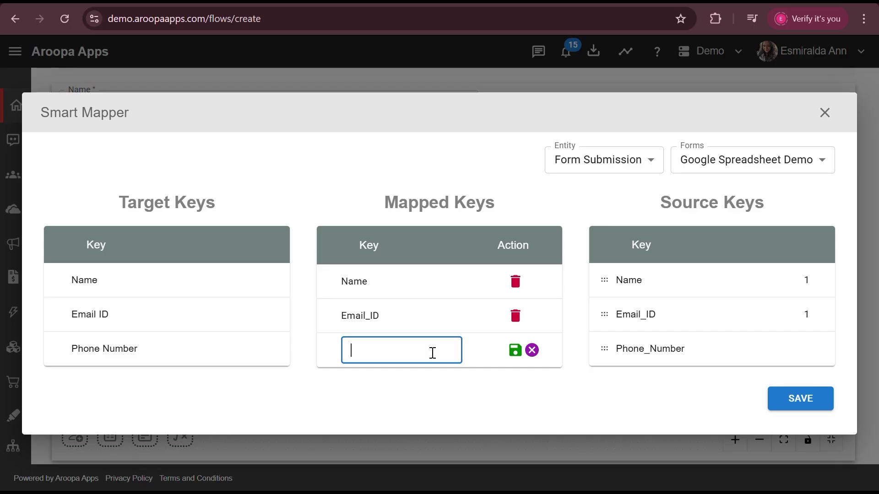
pyautogui.click(531, 351)
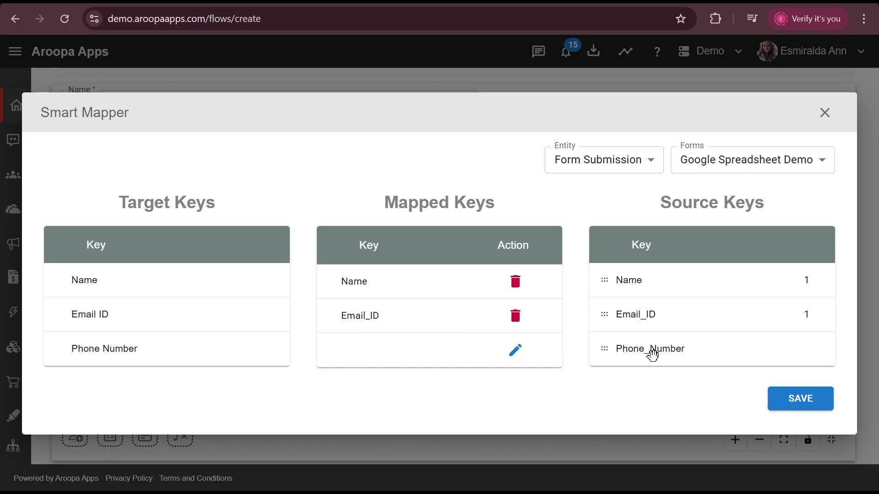
pyautogui.moveTo(653, 354); pyautogui.dragTo(422, 360)
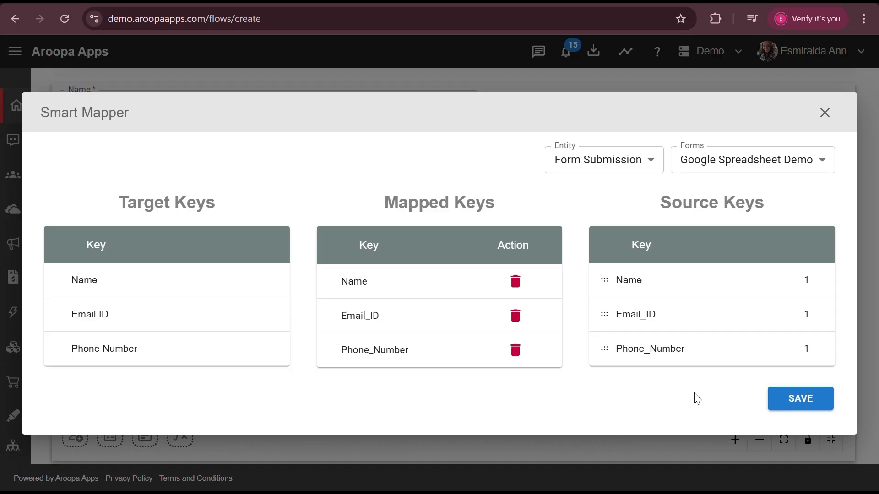
pyautogui.click(803, 403)
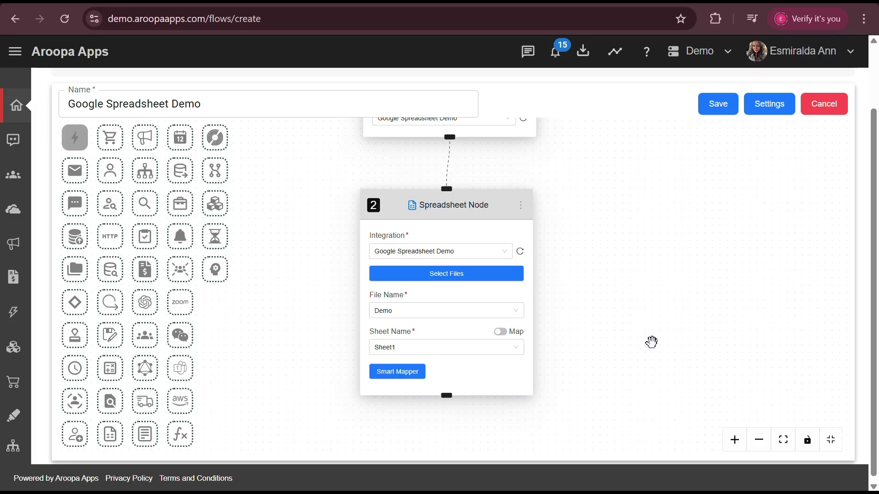
pyautogui.click(712, 115)
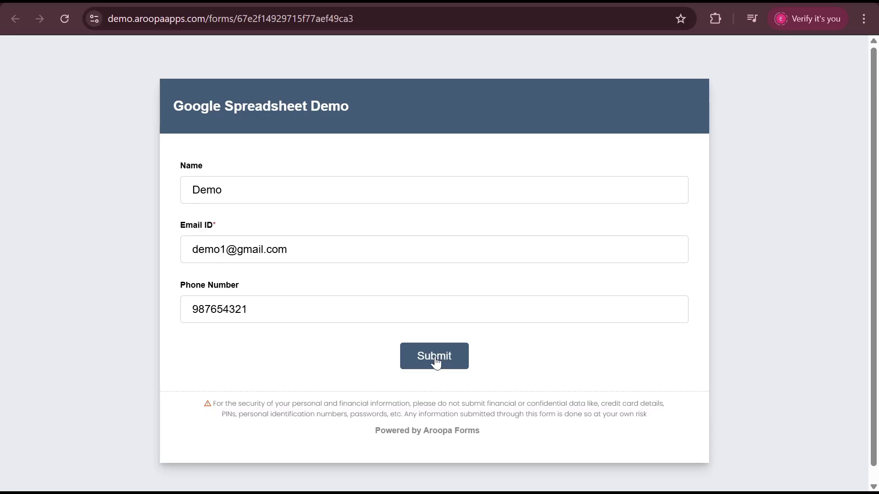
# Submit the filled-in public form, then switch to the Demo file in Google Sheets and fit column B to its contents.
pyautogui.click(435, 356)
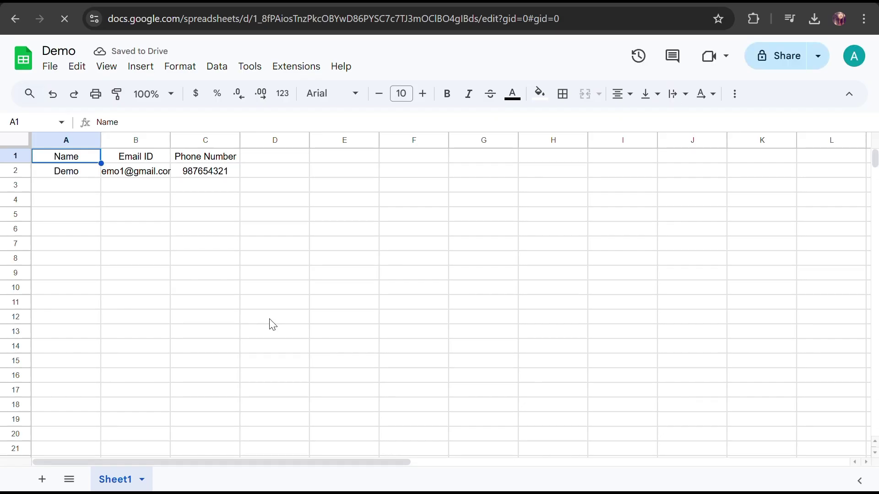
pyautogui.doubleClick(172, 139)
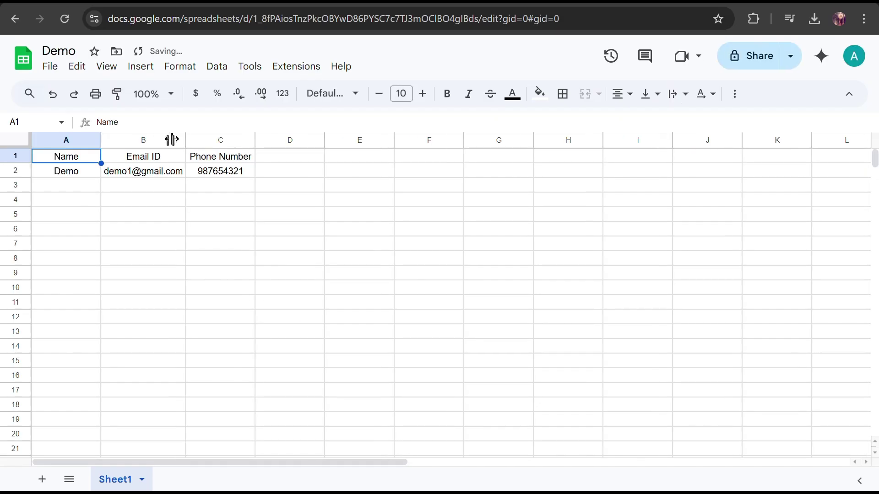
pyautogui.click(70, 175)
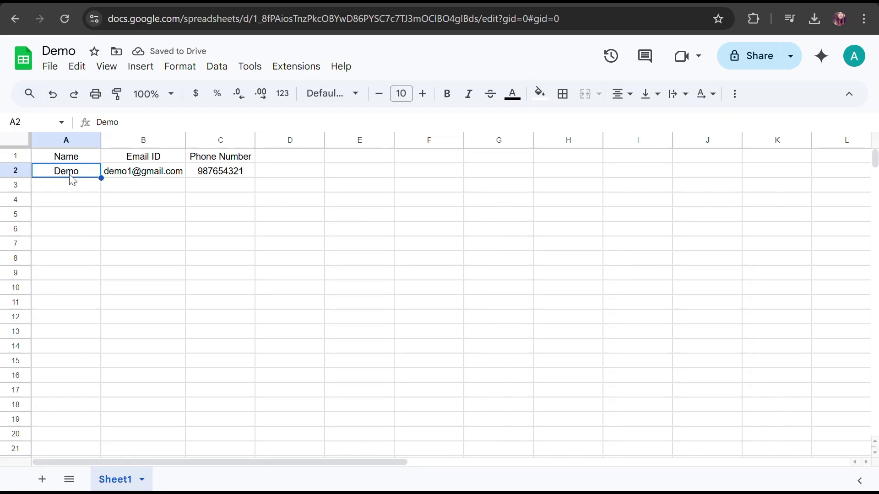